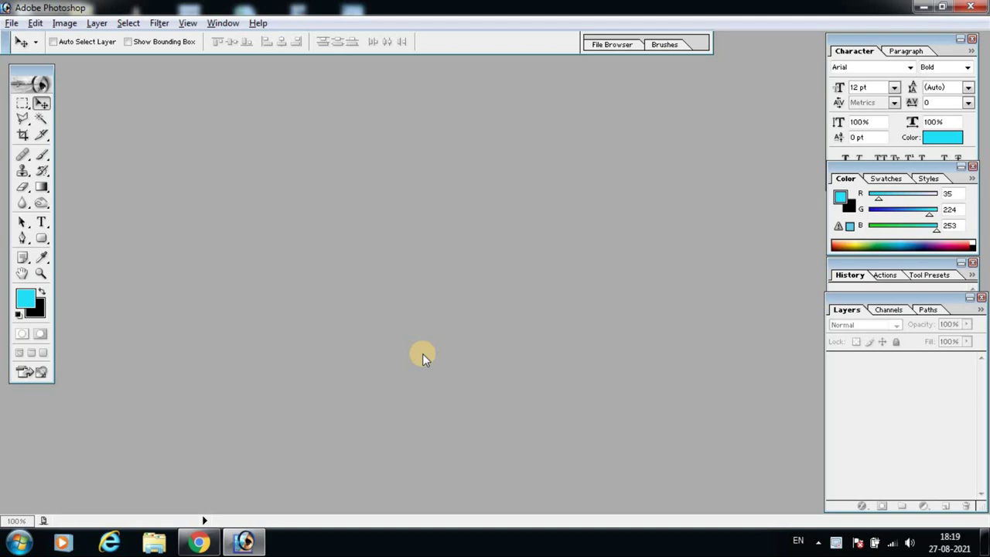
Open PHOTO.jpg from the file browser
double_click(456, 253)
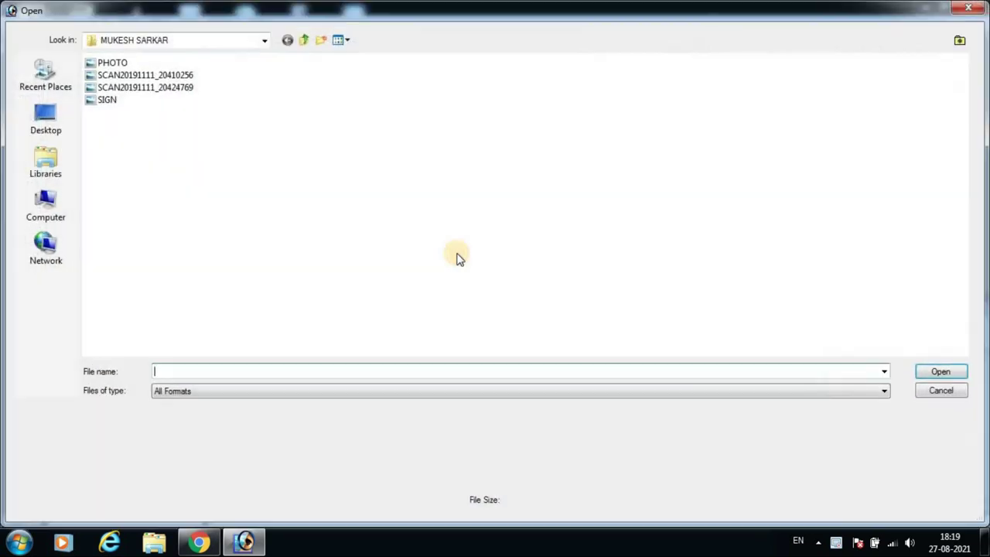
left_click(126, 67)
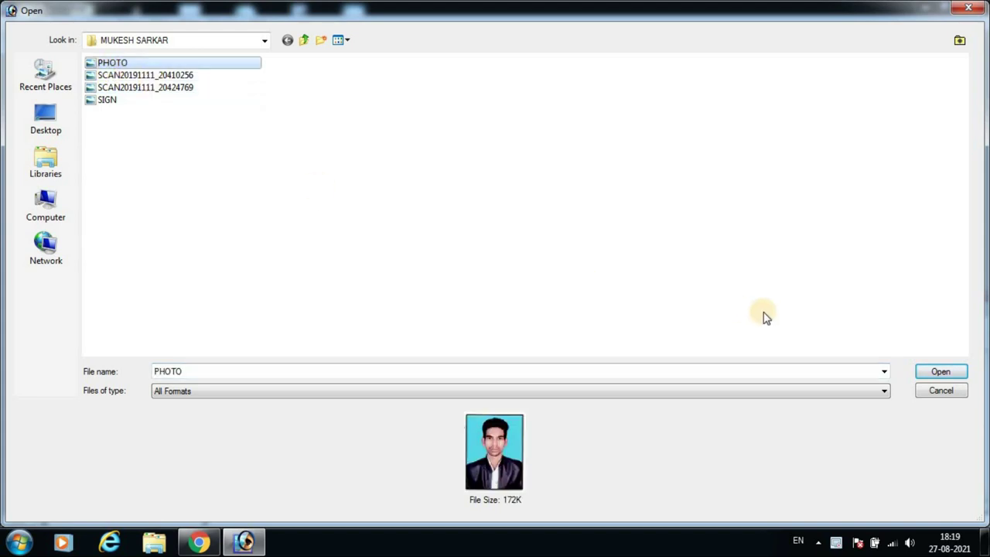
left_click(950, 374)
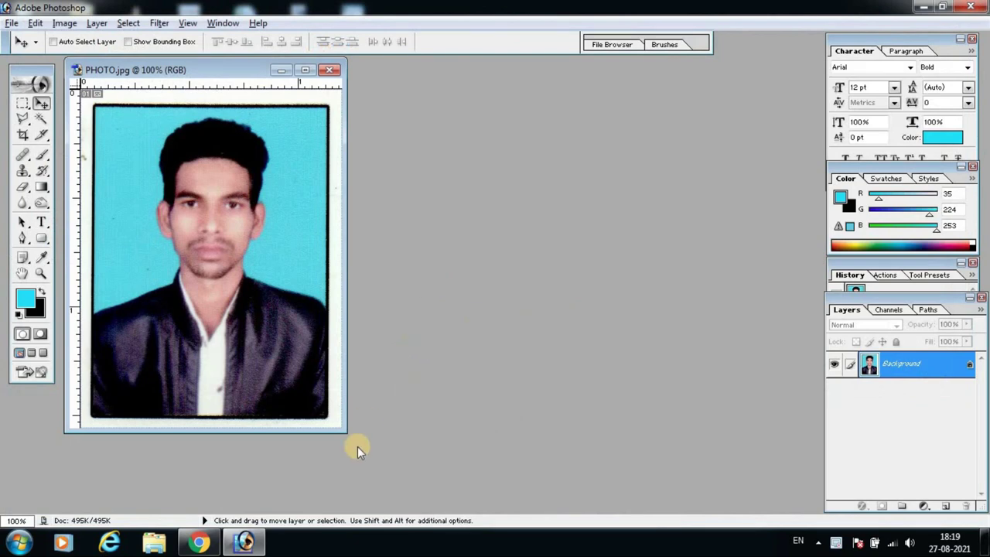
Enlarge the photo window, zoom in to inspect the face, then zoom out and shrink it back
left_click_drag(426, 466, 697, 493)
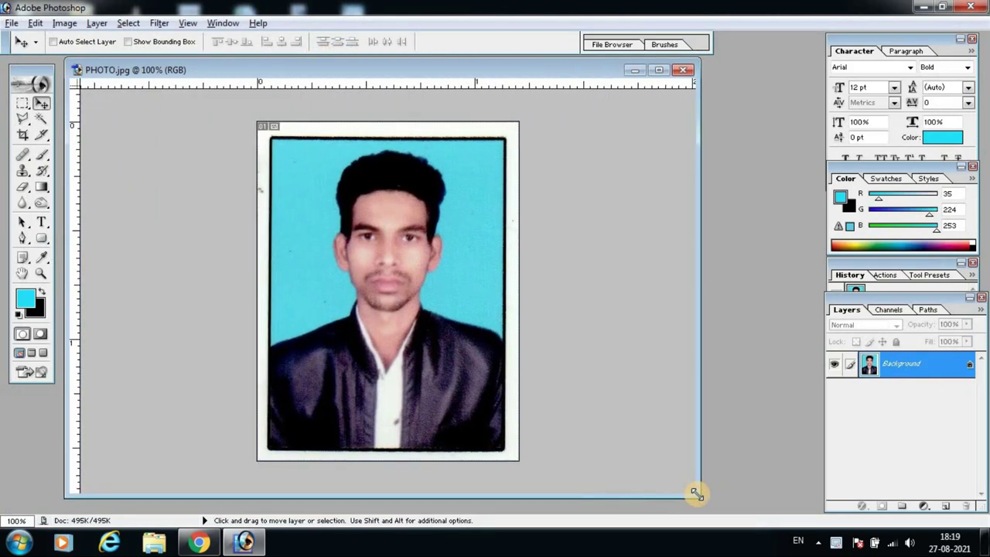
key("ctrl+plus")
key("ctrl+plus")
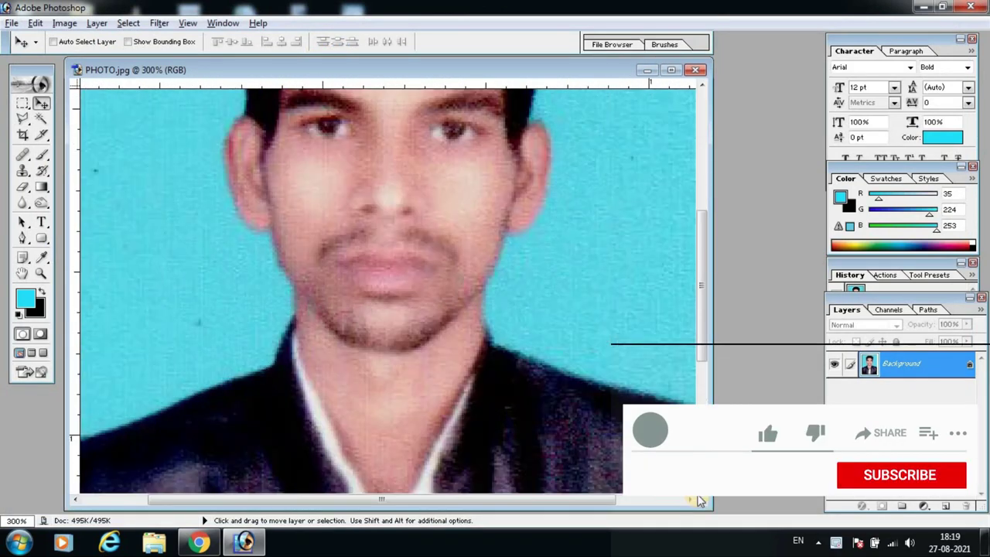
key("ctrl+plus")
key("ctrl+plus")
key("ctrl+plus")
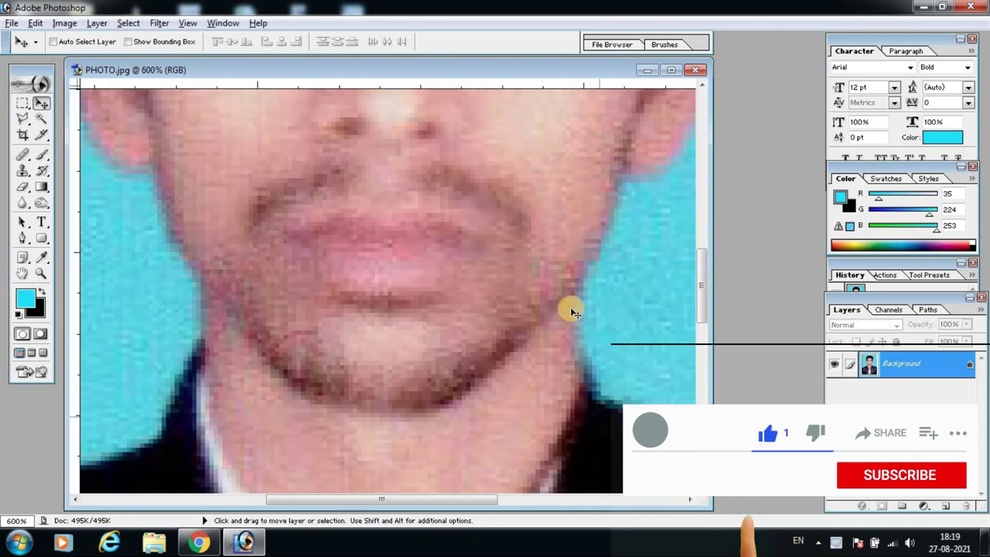
scroll(570, 309, "up", 2)
scroll(573, 312, "up", 4)
scroll(572, 312, "up", 3)
scroll(573, 312, "up", 2)
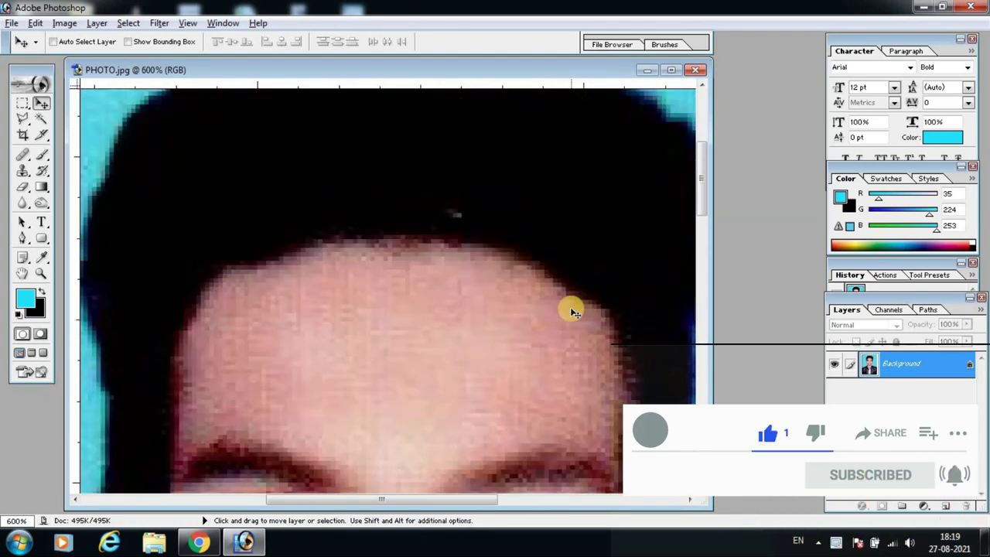
key("ctrl+minus")
key("ctrl+minus")
key("ctrl+minus")
key("ctrl+minus")
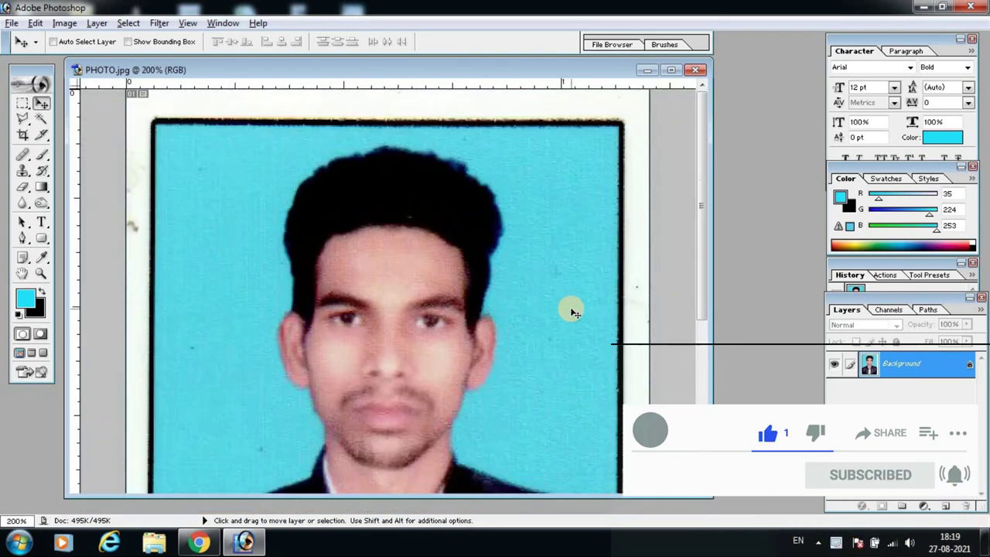
key("ctrl+minus")
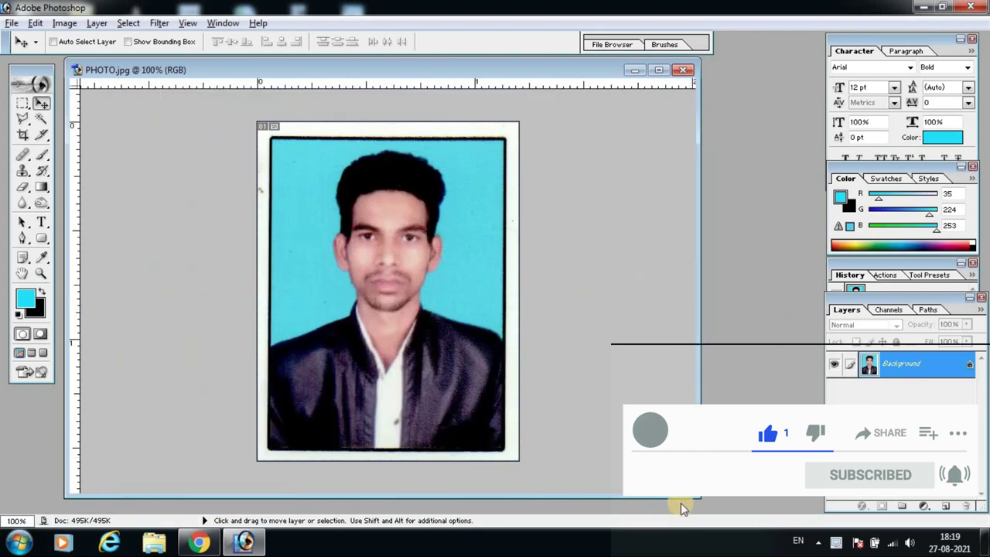
left_click_drag(701, 498, 464, 484)
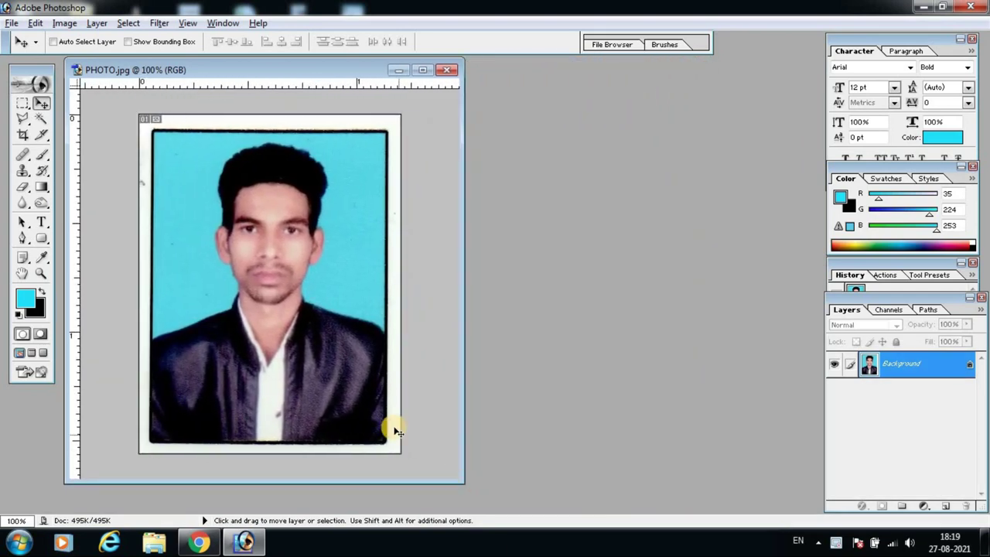
Unlock the Background as Layer 0, duplicate it as Layer 0 copy, and select Layer 0
double_click(961, 369)
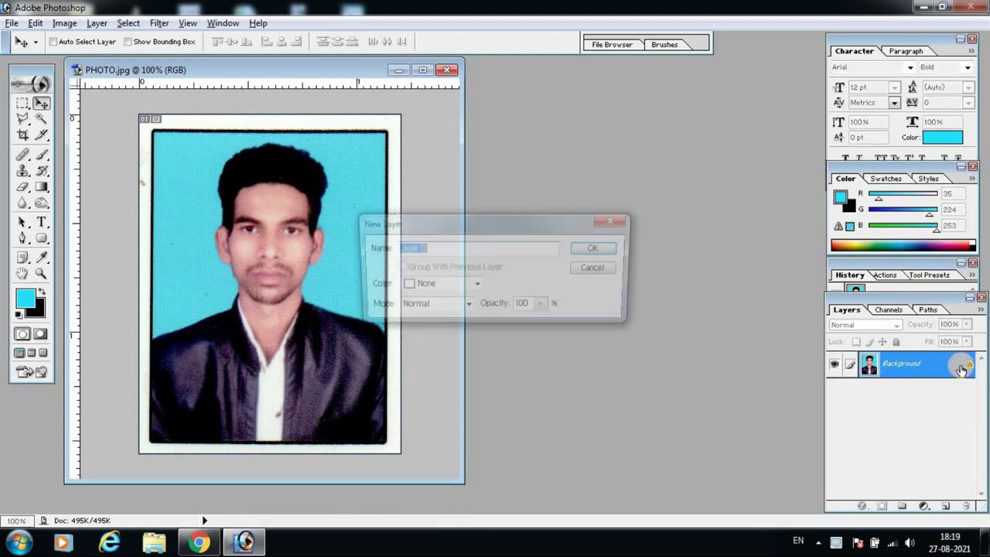
left_click(609, 249)
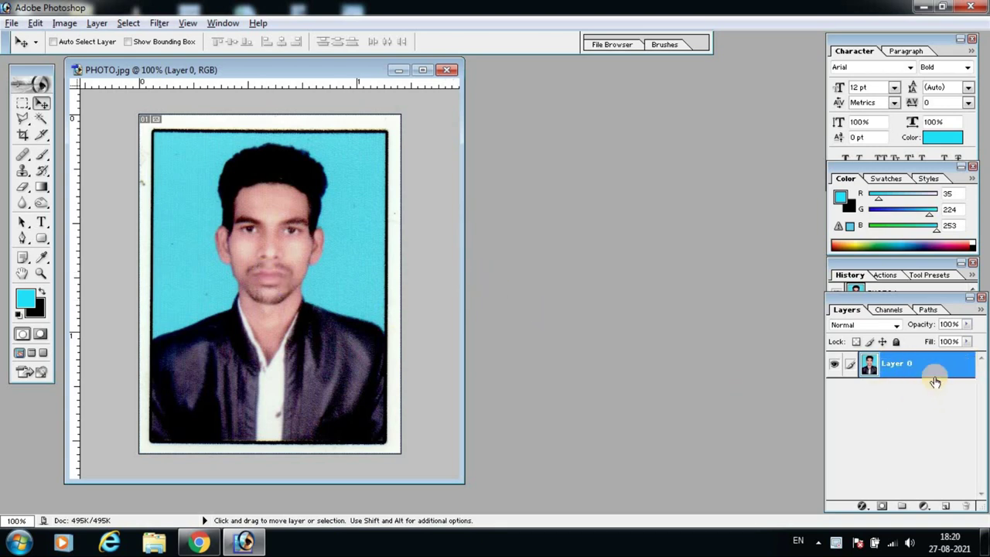
right_click(919, 370)
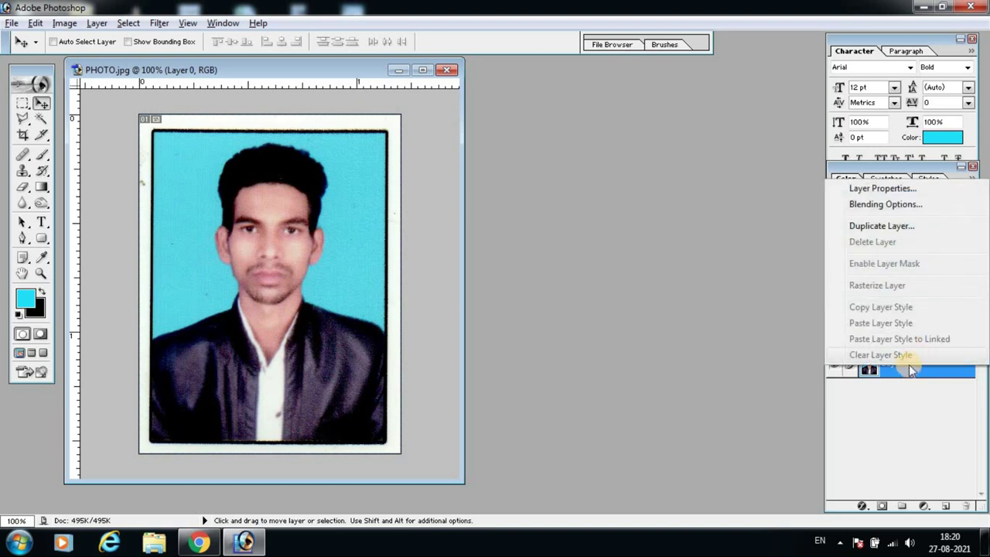
left_click(878, 226)
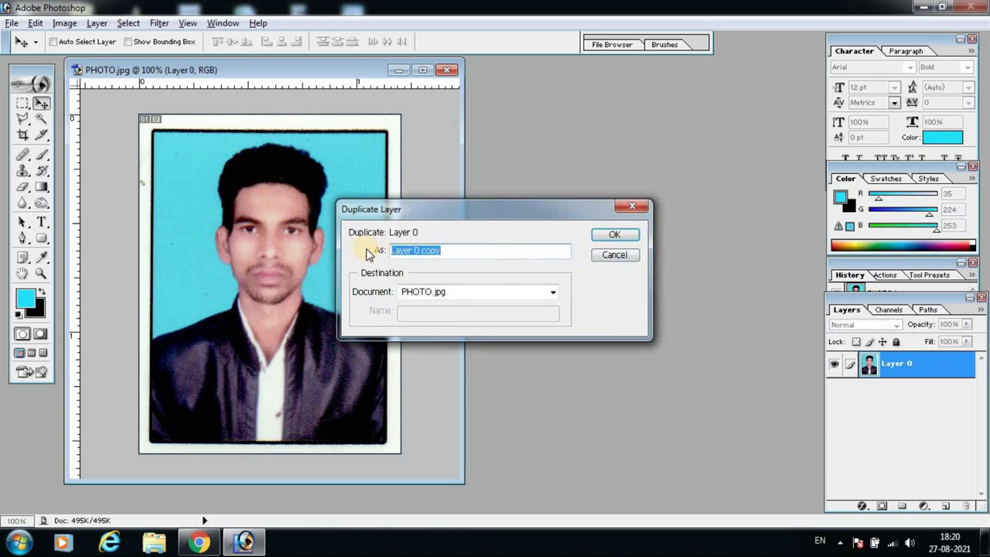
left_click(626, 236)
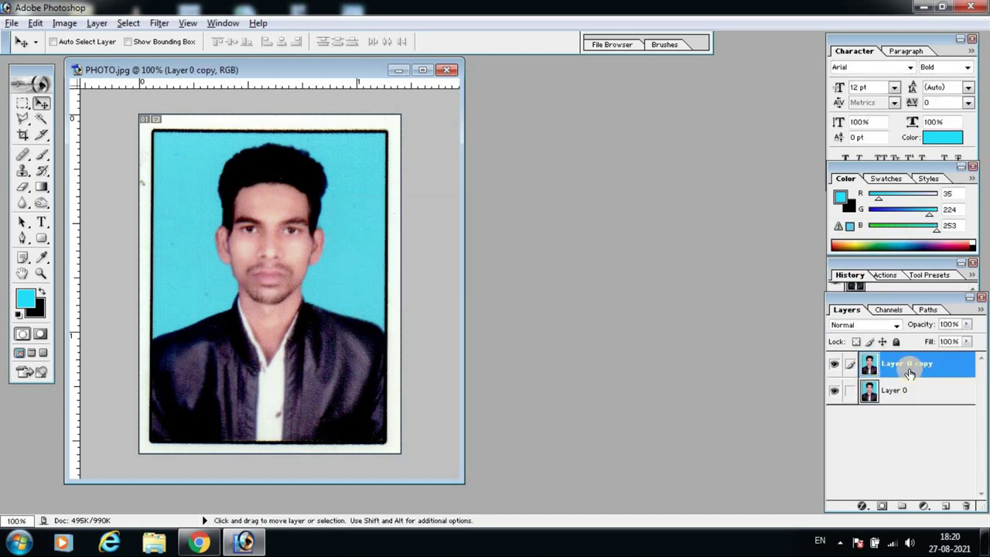
left_click(911, 395)
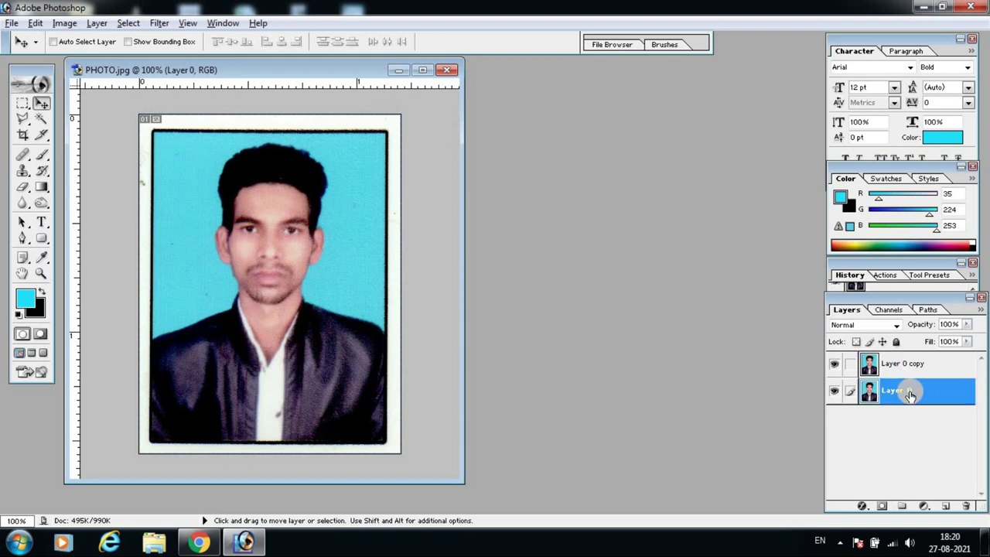
left_click(167, 30)
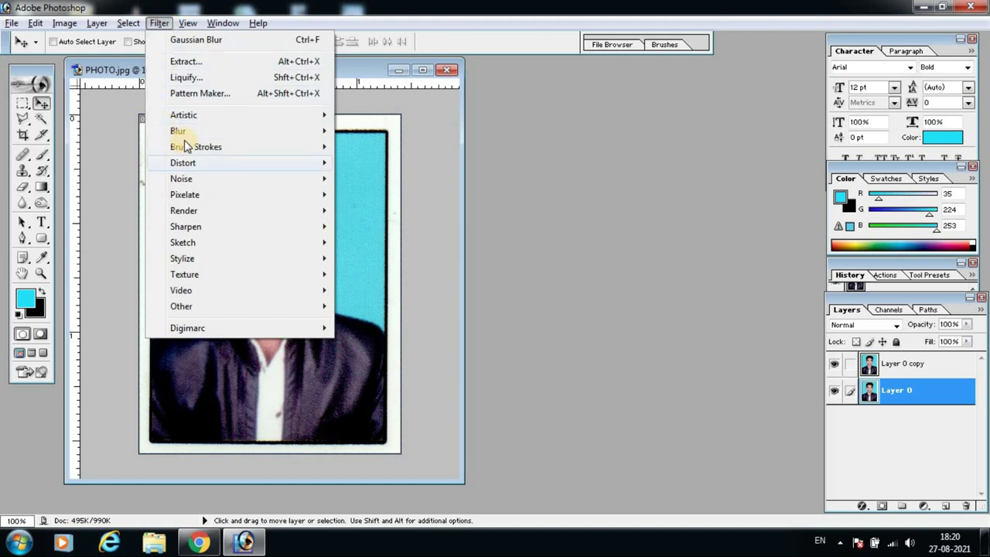
mouse_move(178, 131)
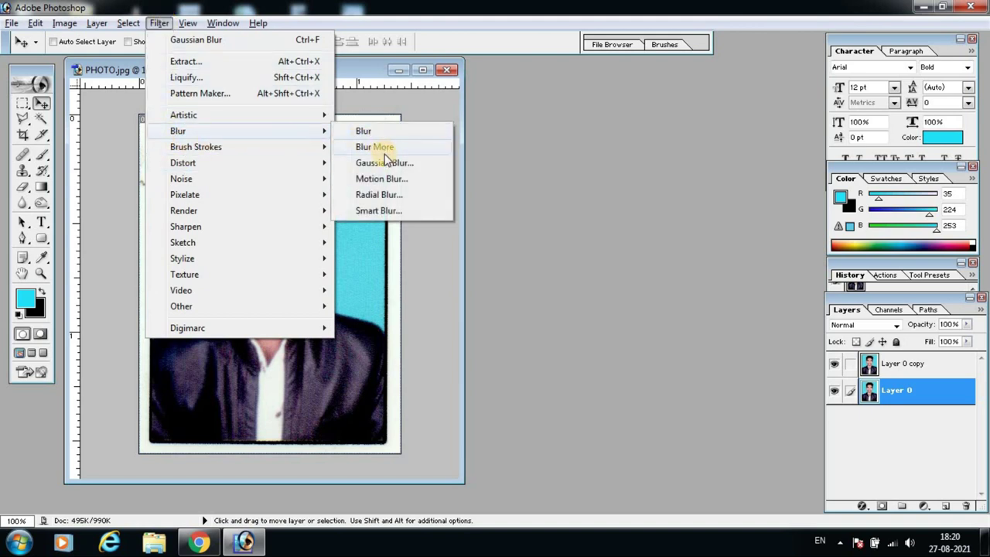
Apply a 1.2-pixel Gaussian Blur to Layer 0, previewing it zoomed on the face
left_click(406, 168)
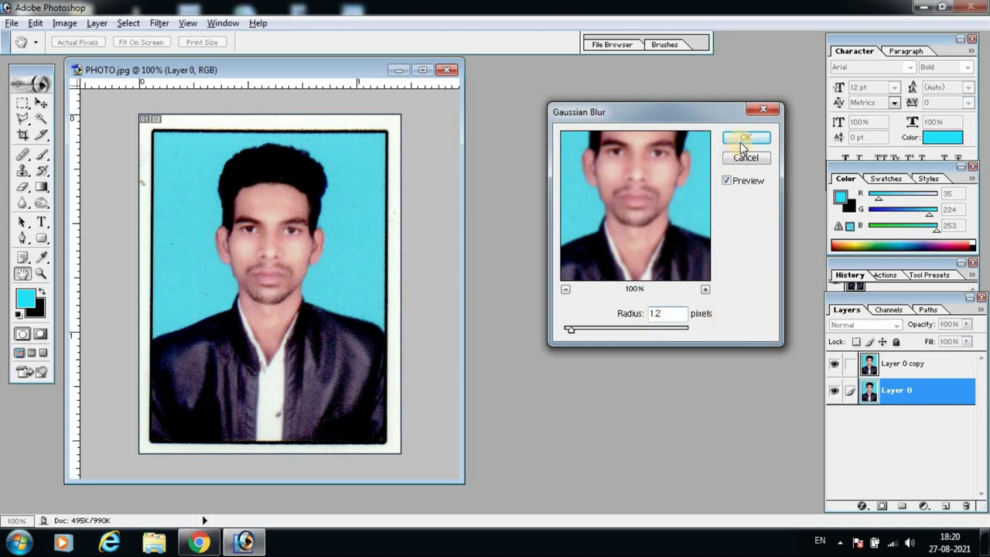
left_click(705, 290)
left_click_drag(663, 188, 669, 273)
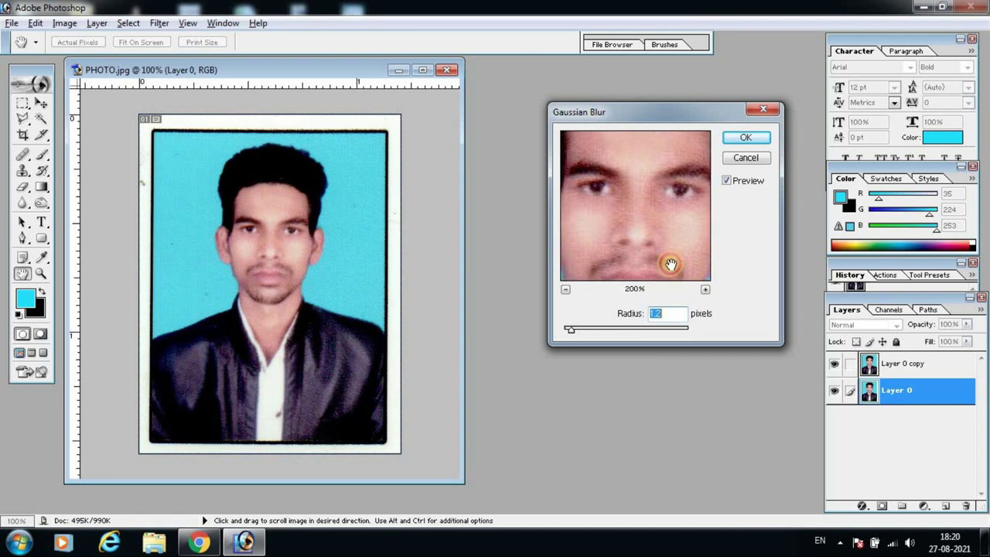
left_click(746, 138)
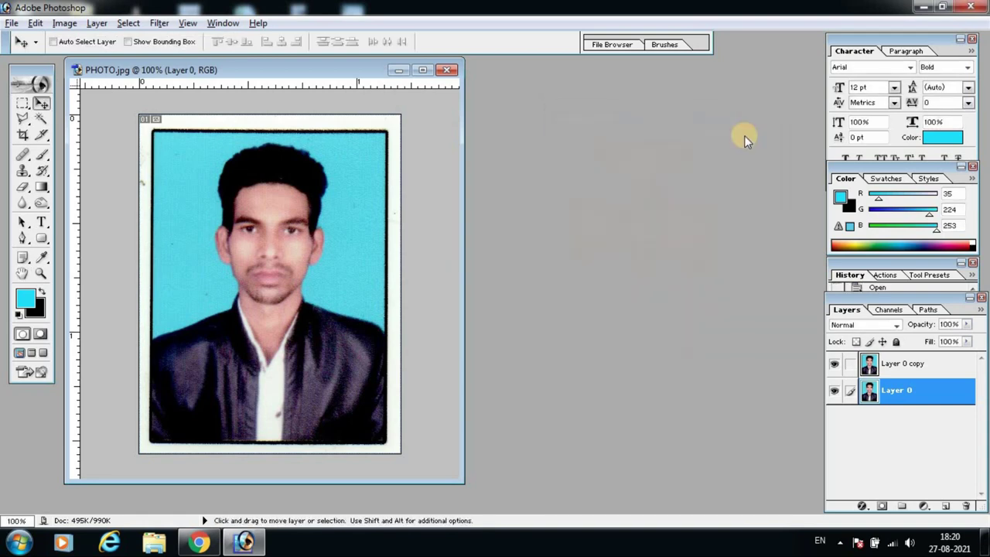
Hide Layer 0 copy to check the blur up close, then show and select it again
left_click(833, 365)
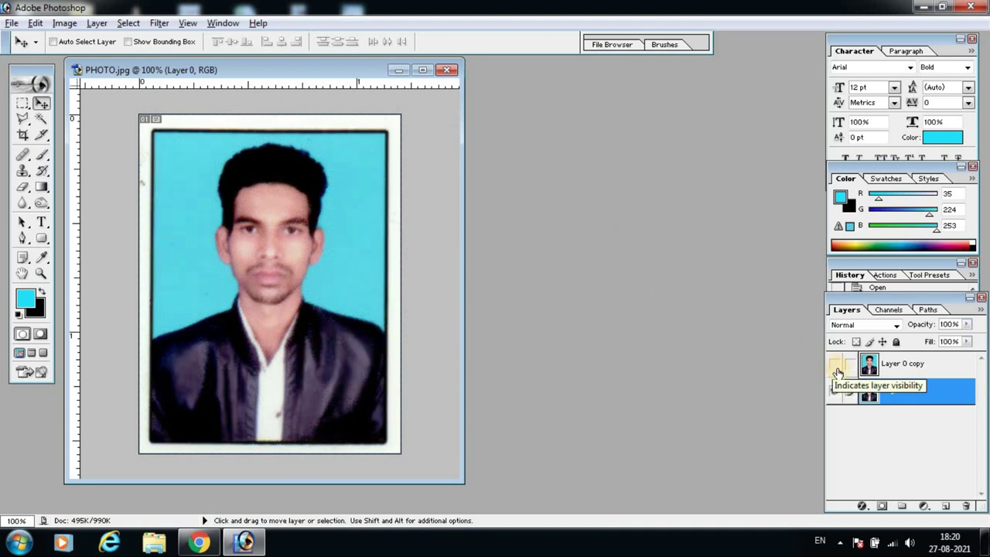
left_click(838, 368)
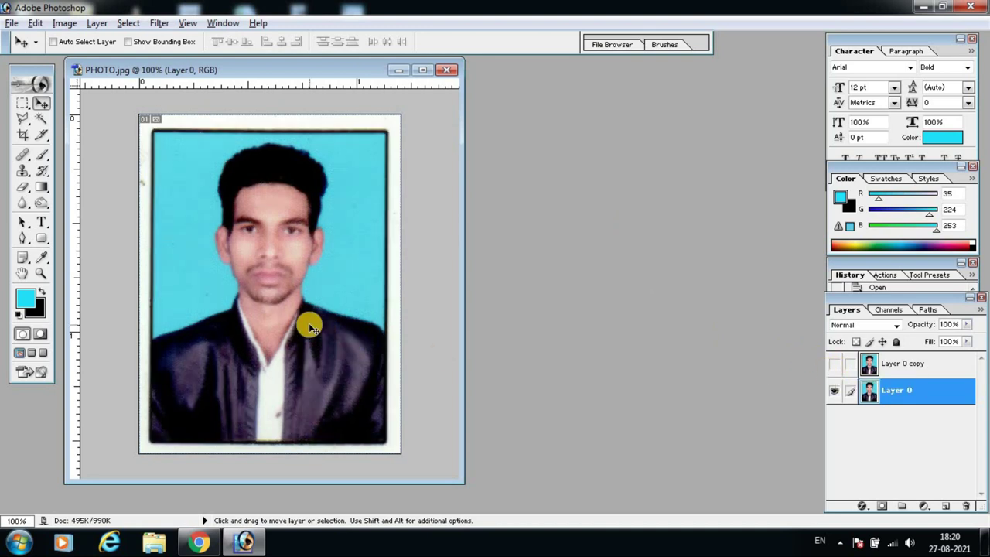
key("ctrl+plus")
key("ctrl+plus")
key("ctrl+plus")
key("ctrl+plus")
key("ctrl+plus")
key("ctrl+minus")
key("ctrl+minus")
key("ctrl+minus")
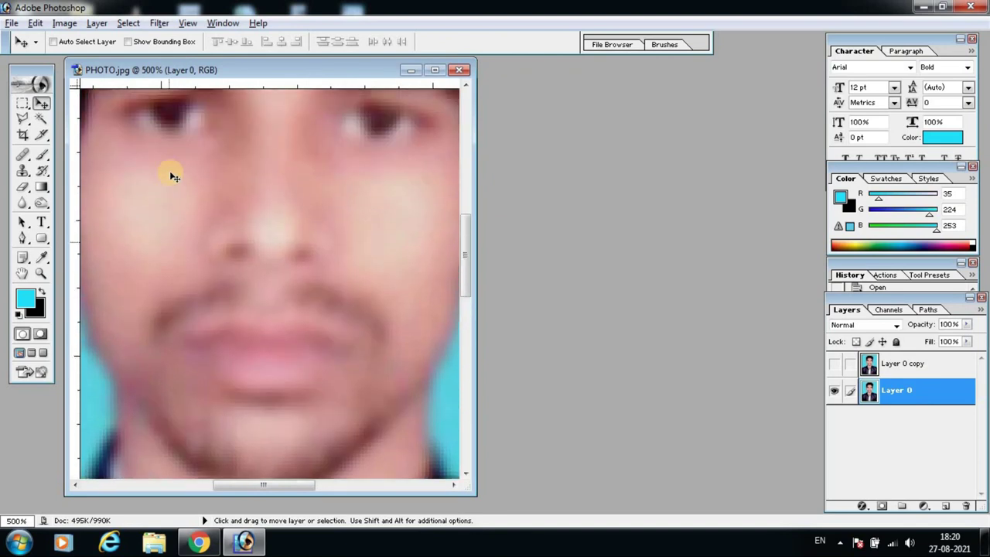
scroll(194, 202, "up", 2)
scroll(251, 290, "up", 1)
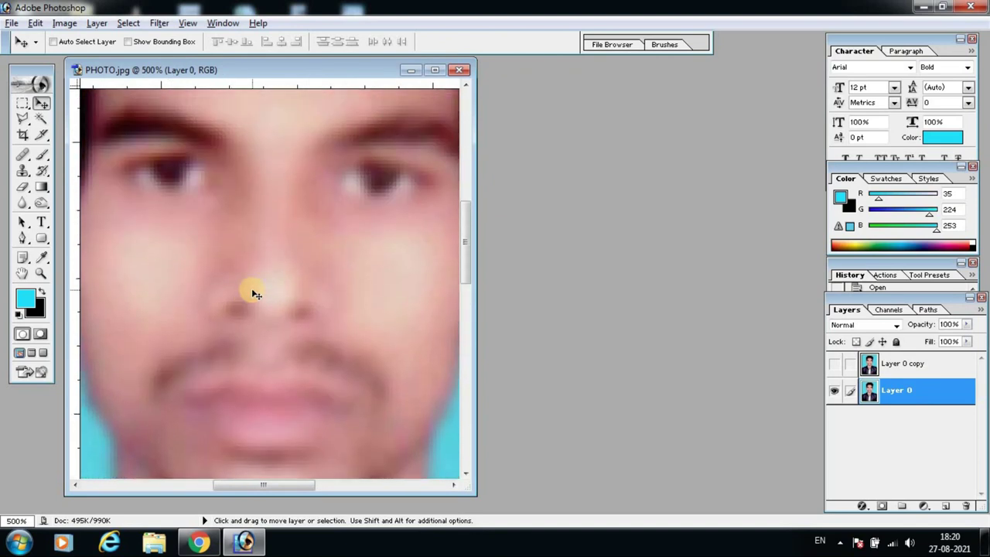
key("ctrl+minus")
key("ctrl+minus")
key("ctrl+minus")
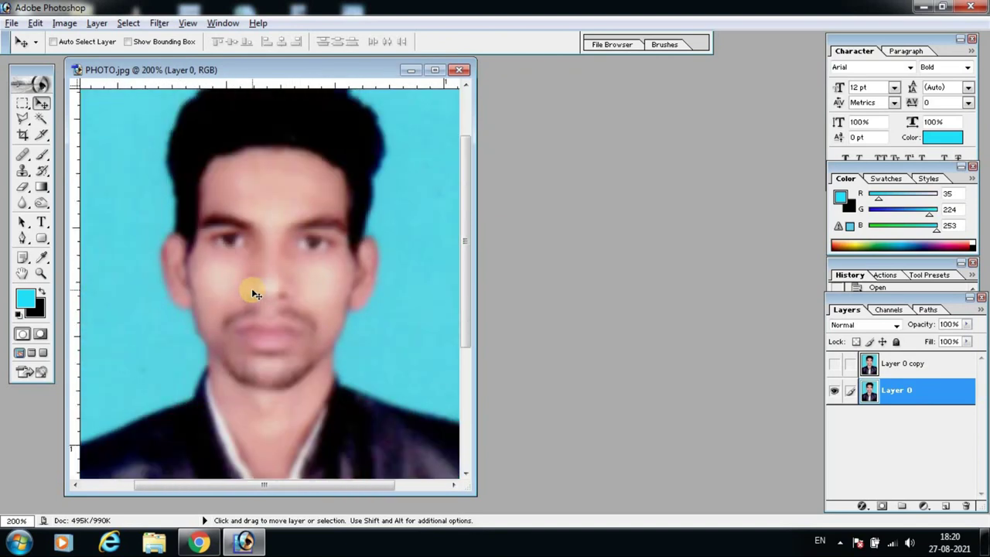
left_click(894, 372)
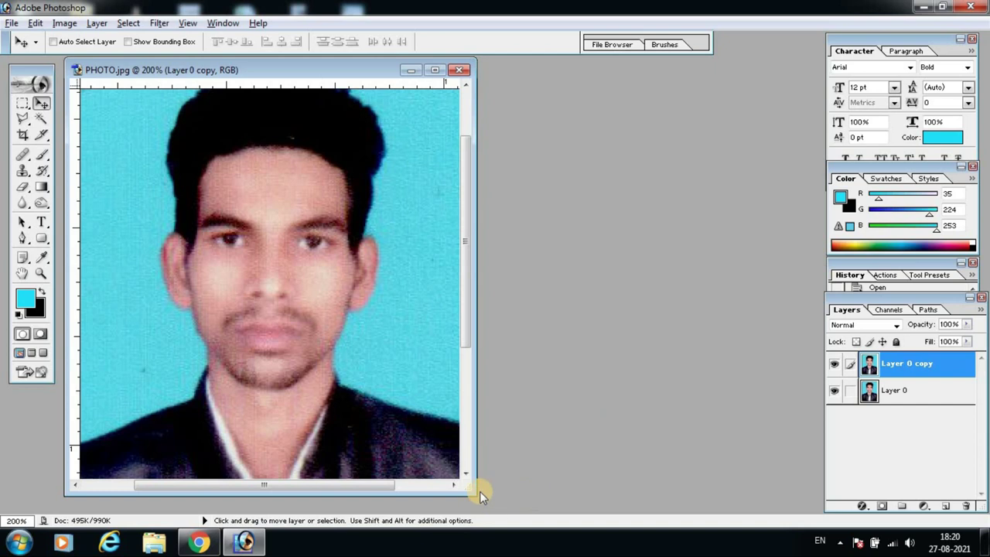
left_click_drag(474, 490, 766, 505)
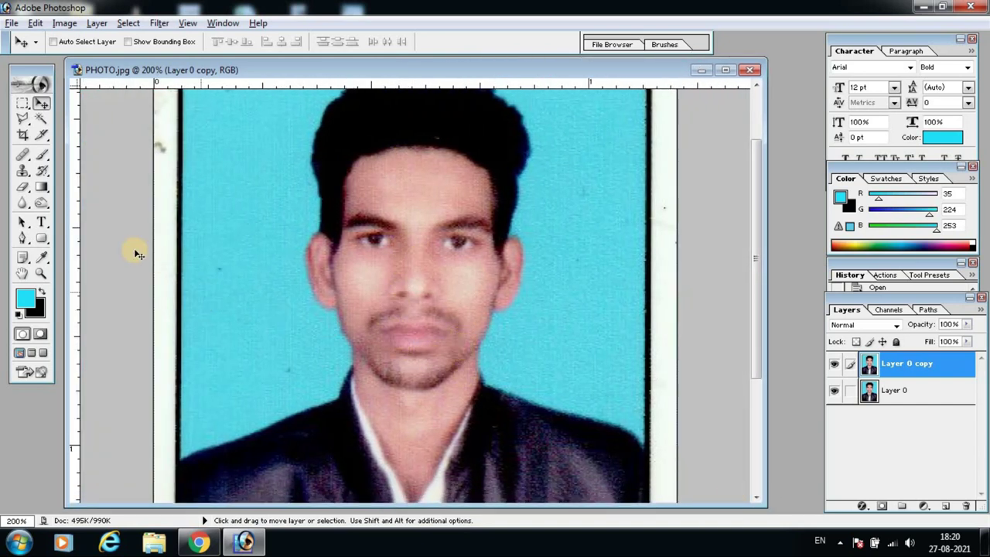
Set up the Eraser with the soft 13 px brush at about 51% opacity
left_click(21, 189)
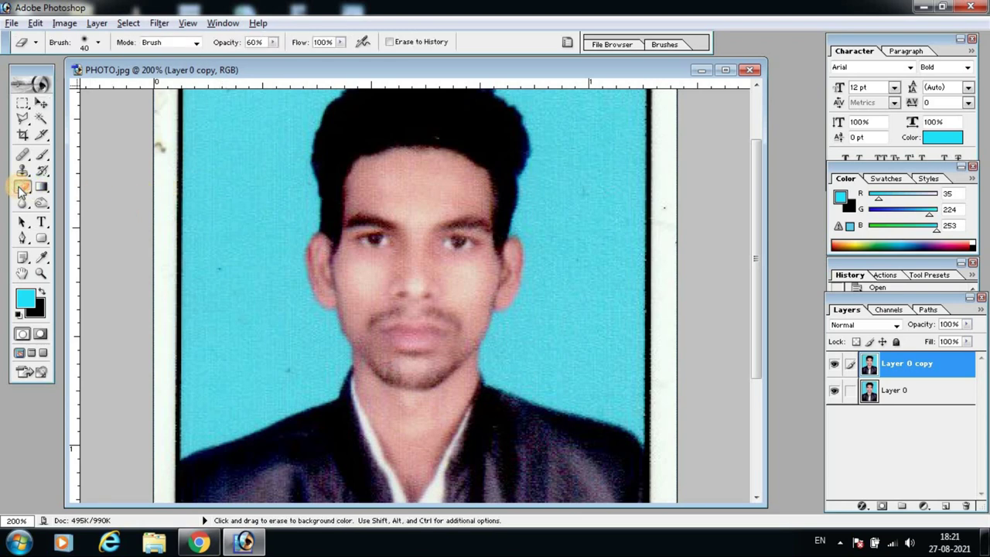
left_click(98, 43)
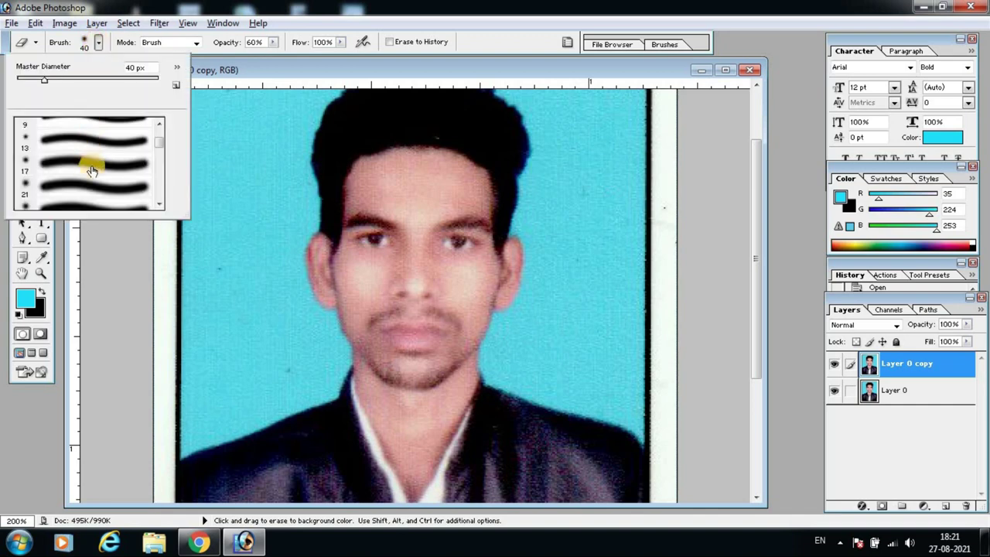
scroll(85, 164, "up", 1)
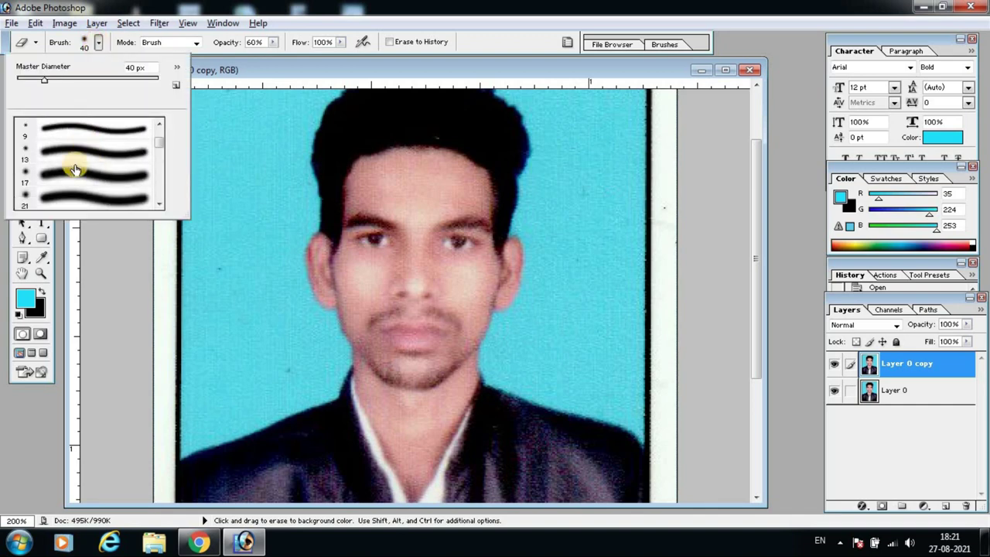
scroll(75, 170, "down", 1)
scroll(75, 170, "up", 2)
scroll(75, 170, "up", 2)
scroll(75, 170, "up", 2)
scroll(75, 170, "up", 1)
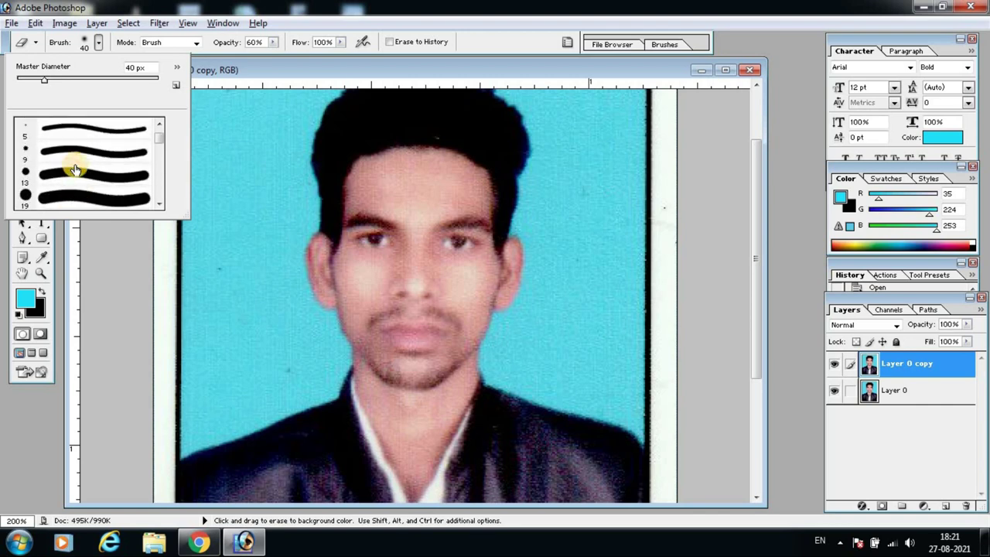
scroll(75, 170, "down", 1)
scroll(85, 184, "down", 1)
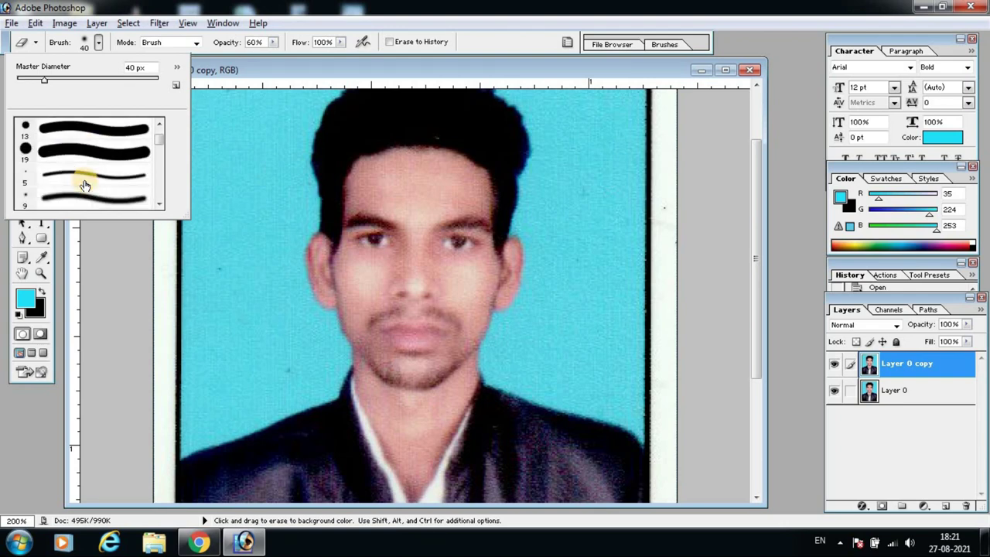
scroll(83, 175, "down", 2)
double_click(79, 169)
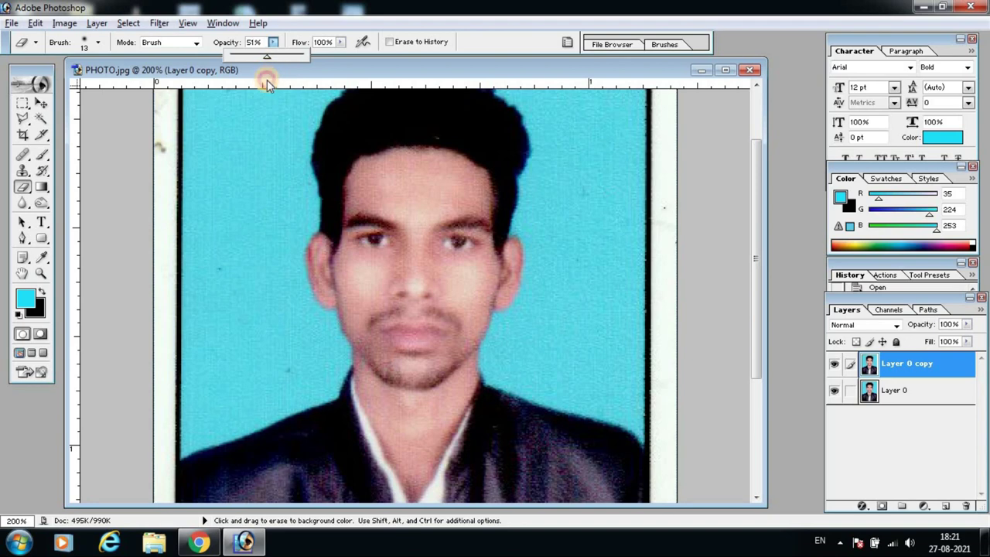
left_click_drag(266, 80, 264, 95)
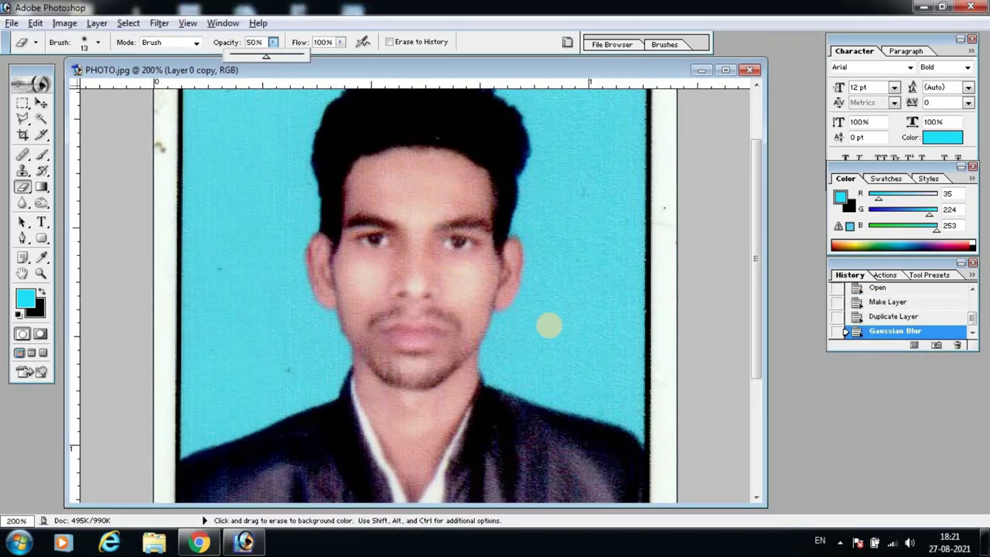
Erase Layer 0 copy over the cheeks and jaw at about 50% opacity, zoomed in close
left_click(575, 320)
left_click_drag(574, 320, 479, 235)
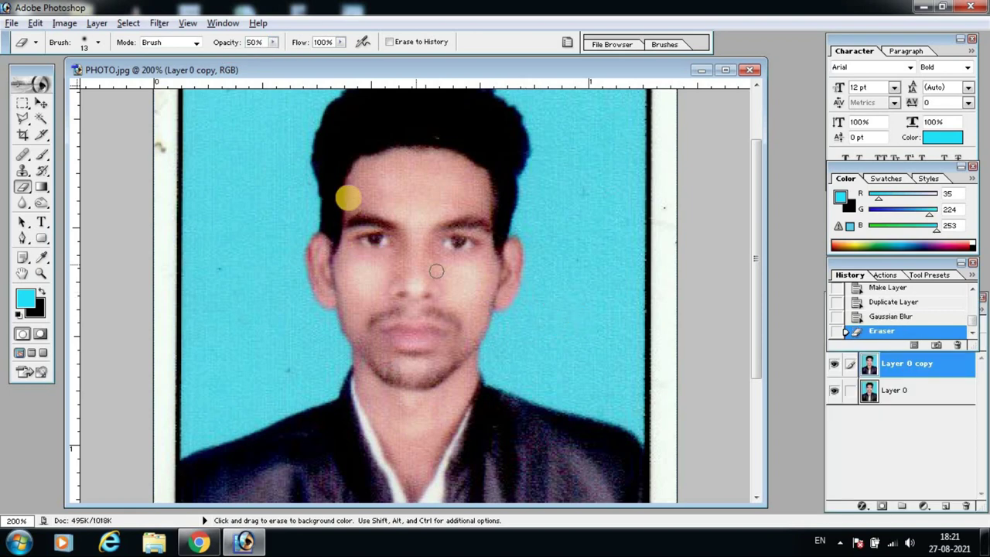
key("ctrl+plus")
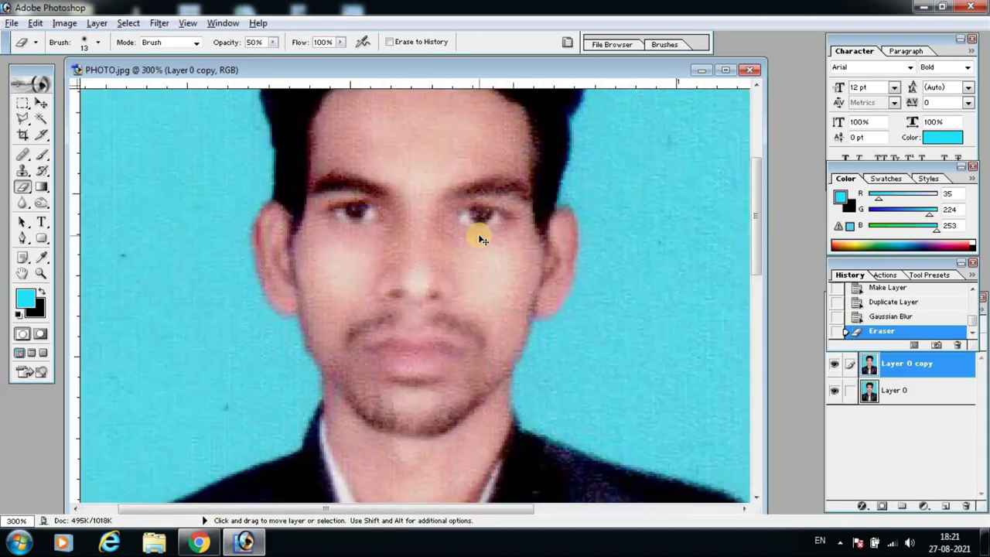
key("ctrl+plus")
key("ctrl+plus")
key("ctrl+plus")
left_click(475, 232)
scroll(475, 232, "up", 3)
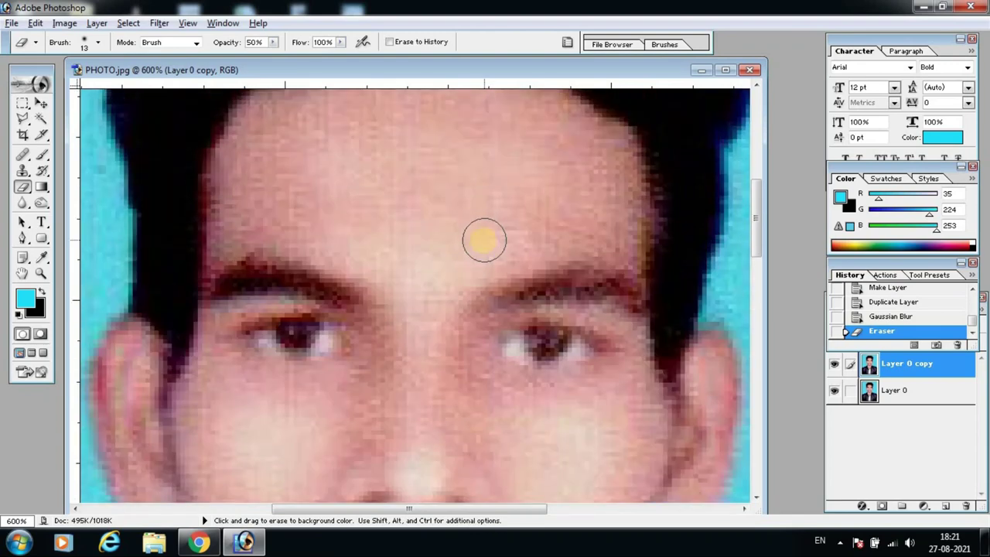
scroll(484, 229, "up", 3)
left_click_drag(265, 212, 474, 336)
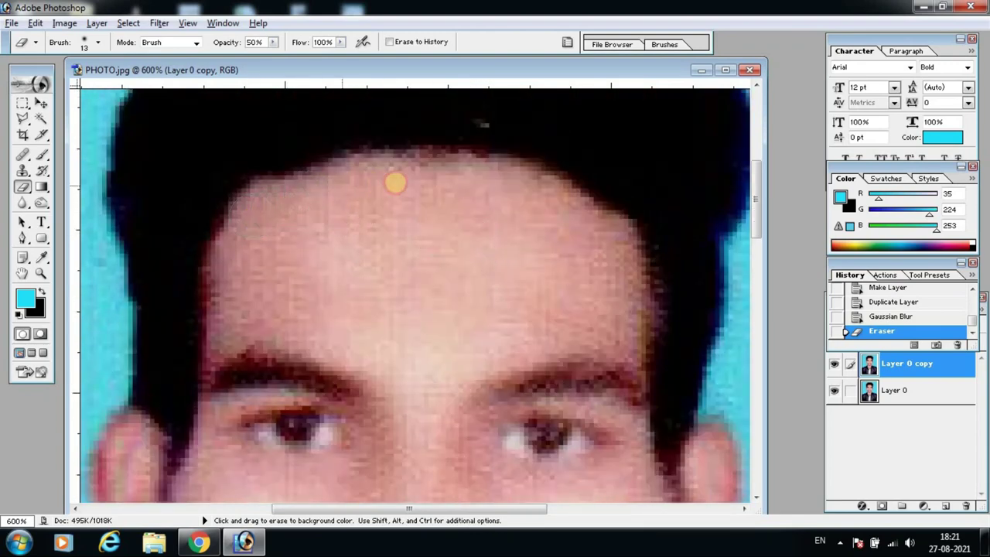
left_click_drag(546, 268, 471, 236)
mouse_move(307, 223)
left_mouse_down()
mouse_move(241, 312)
mouse_move(468, 168)
mouse_move(387, 366)
left_mouse_up()
left_click_drag(326, 323, 395, 345)
scroll(356, 263, "down", 2)
left_click_drag(316, 181, 522, 193)
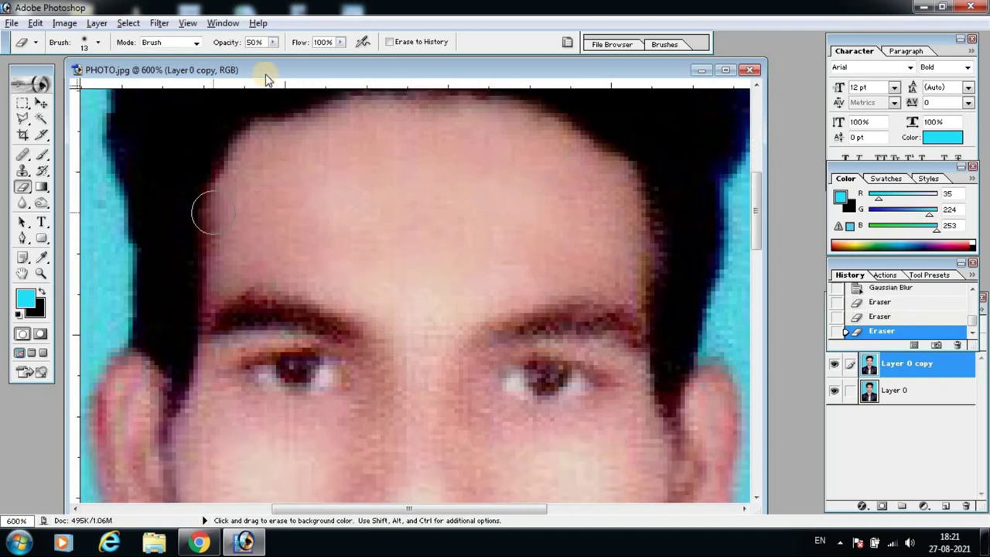
Raise Eraser opacity to 60% and erase over the forehead, chin and neck
left_click_drag(279, 57, 282, 56)
left_click_drag(349, 204, 290, 249)
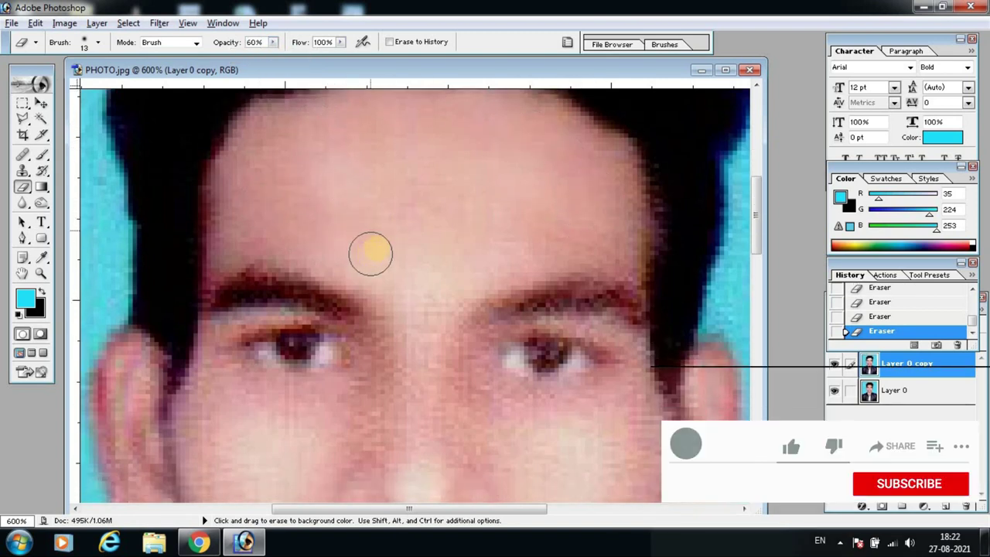
scroll(371, 271, "down", 5)
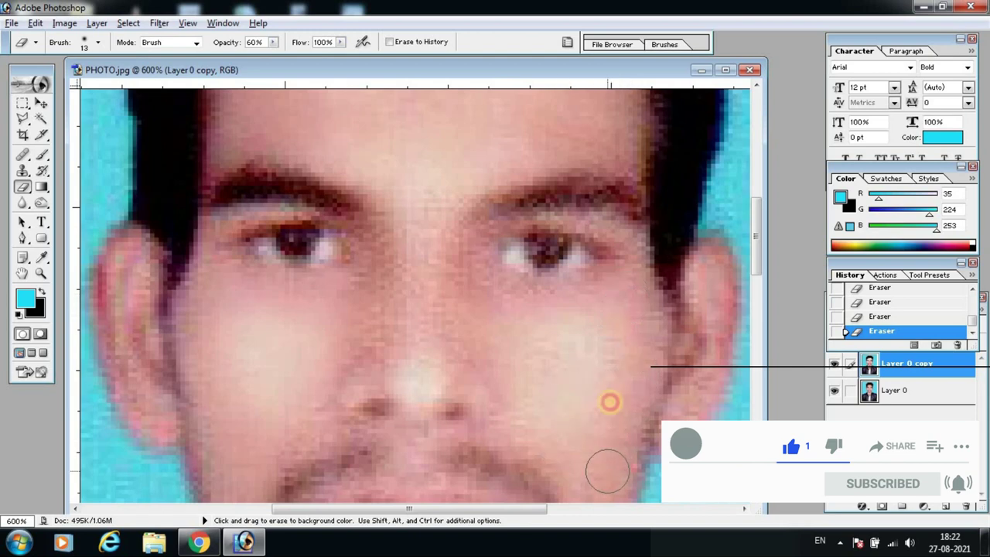
scroll(552, 347, "down", 3)
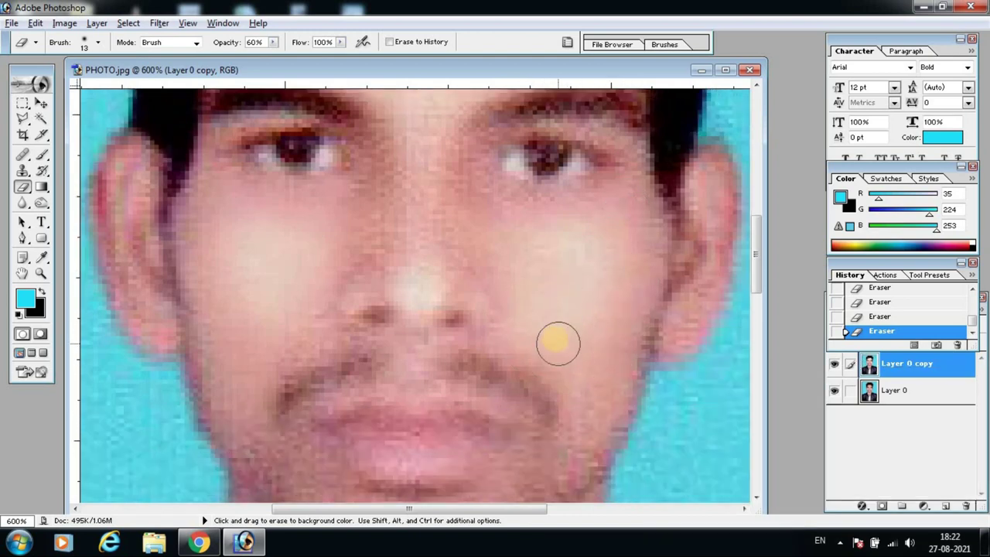
scroll(570, 304, "down", 2)
scroll(576, 298, "down", 1)
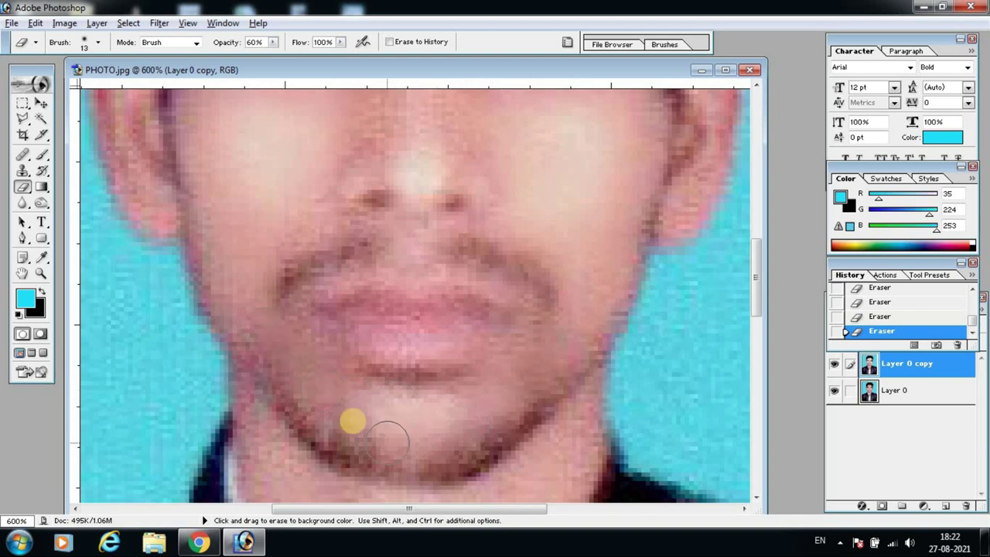
scroll(265, 372, "down", 2)
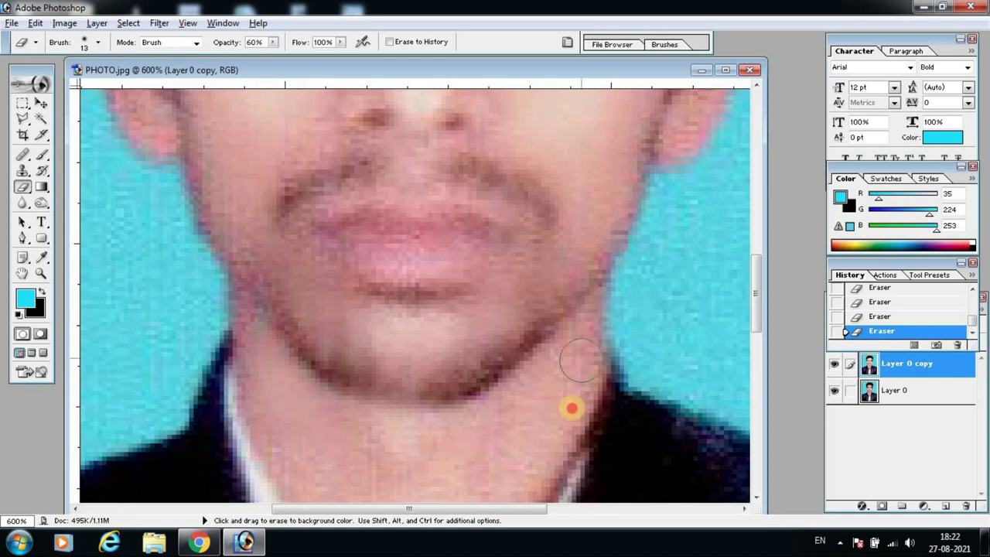
scroll(344, 402, "down", 2)
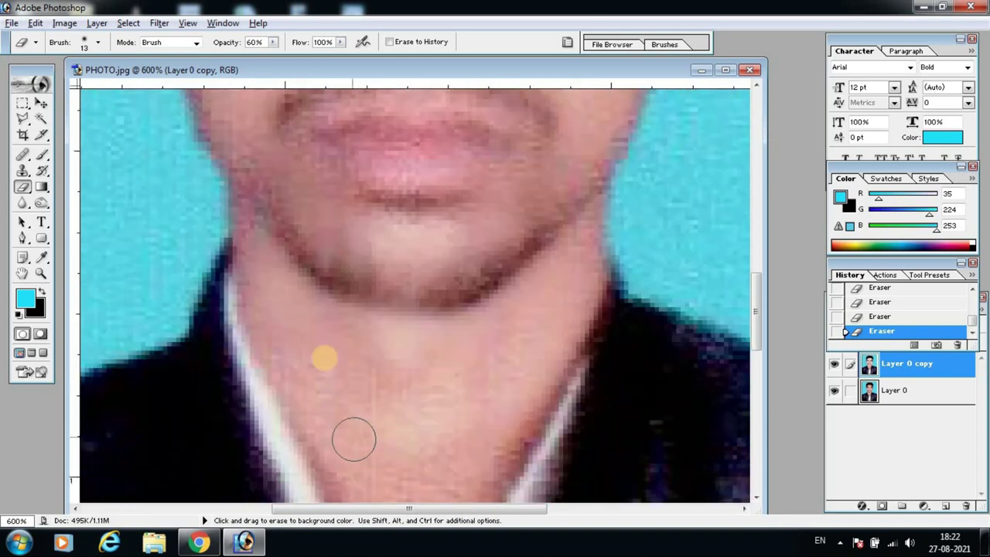
scroll(313, 325, "down", 2)
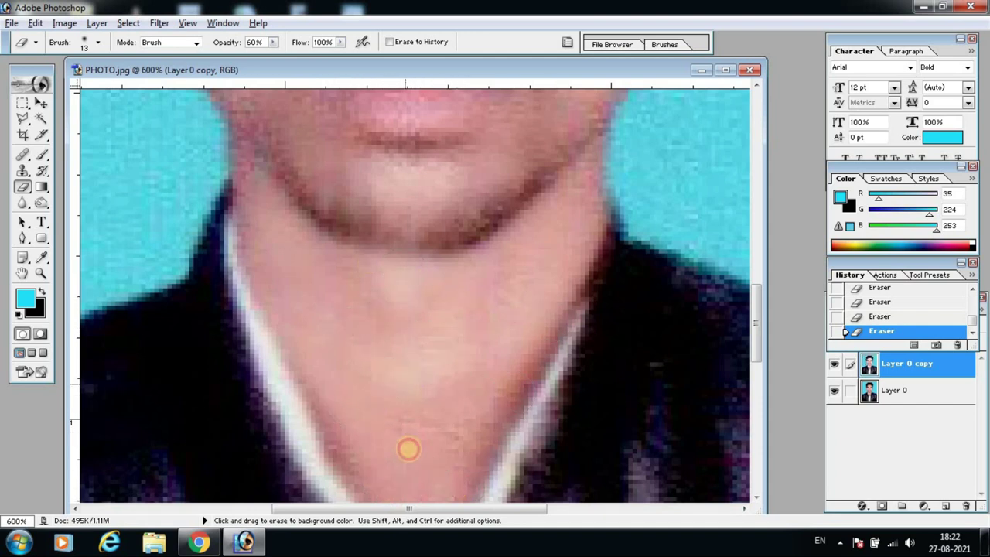
scroll(418, 352, "down", 3)
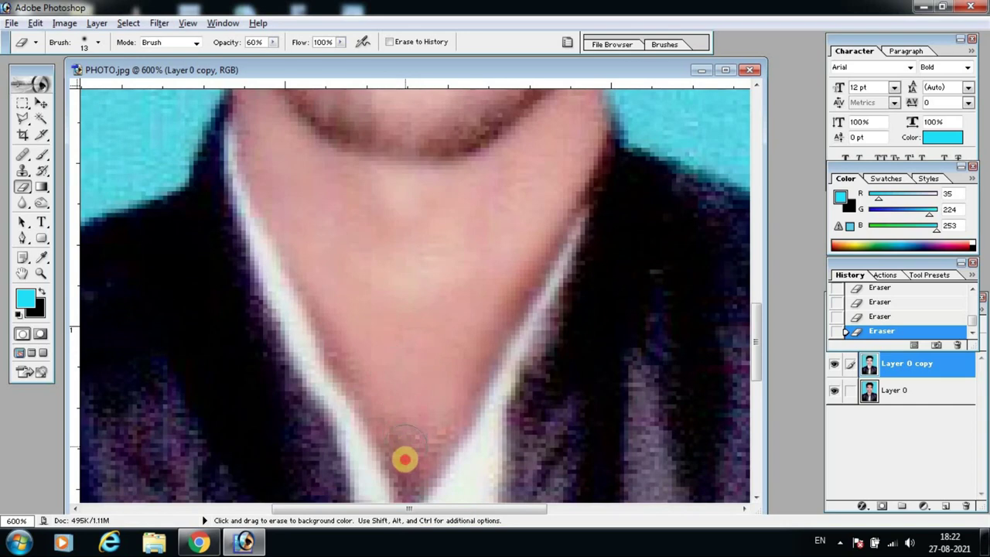
scroll(663, 343, "up", 5)
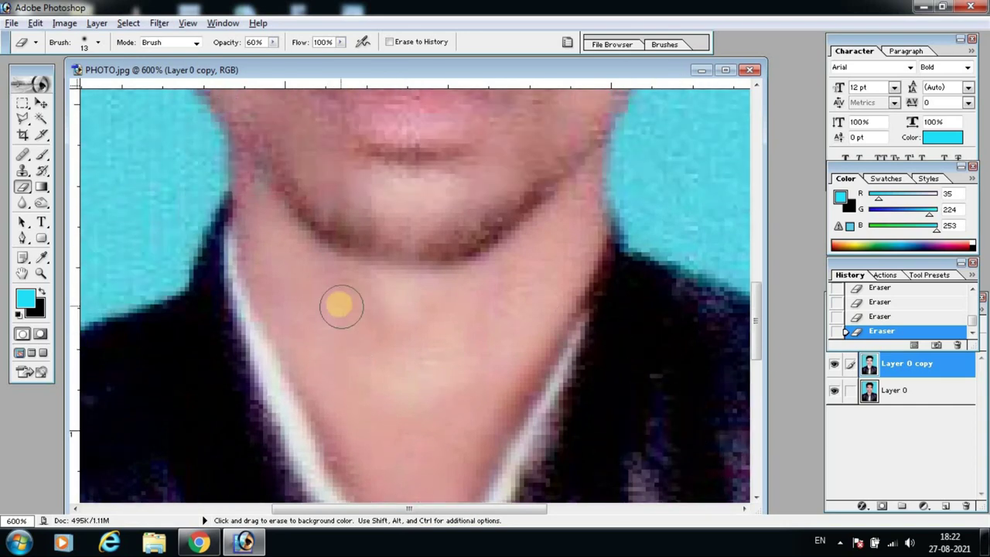
scroll(339, 304, "up", 4)
left_click_drag(410, 235, 420, 214)
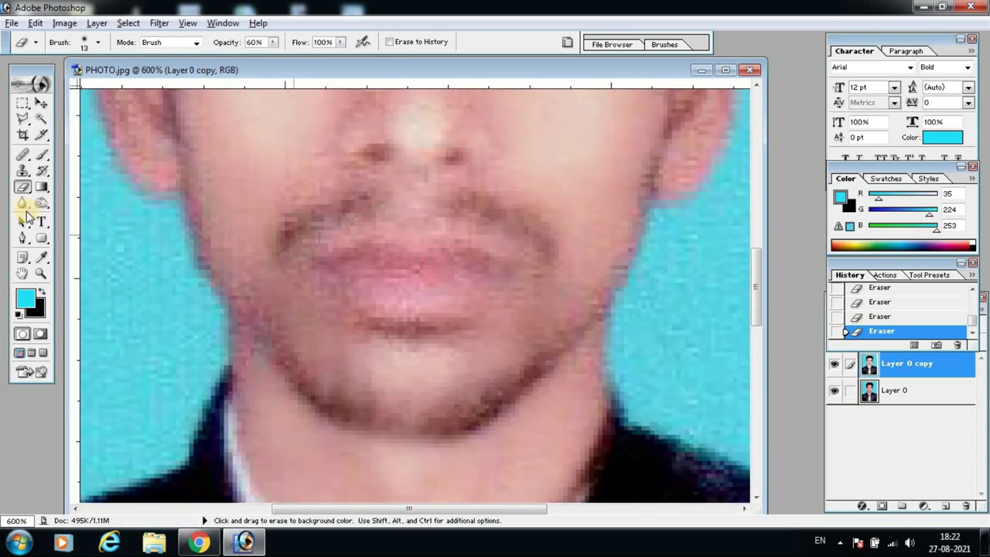
left_click(40, 203)
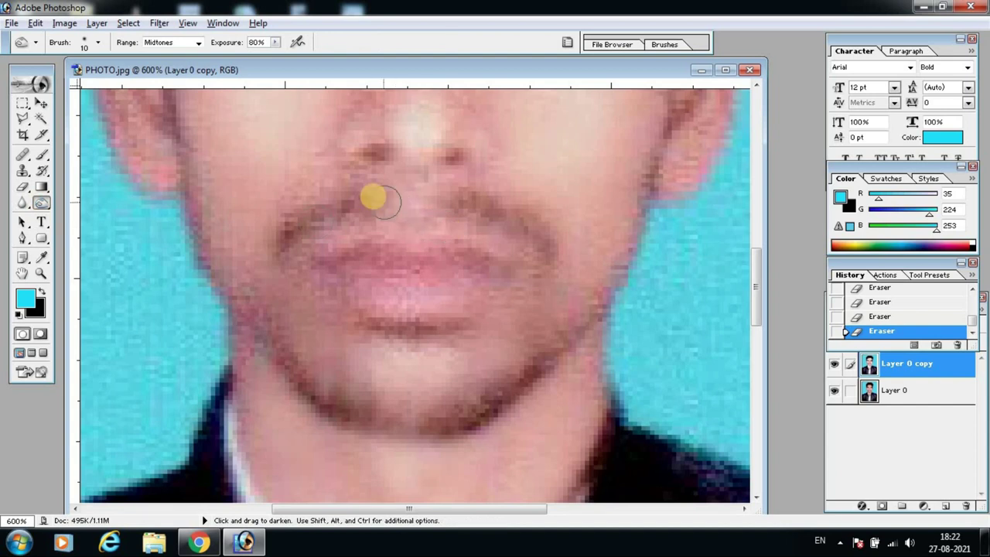
Burn both sides of the moustache and the lips at 30% exposure, undoing the first stroke
left_click_drag(364, 197, 237, 276)
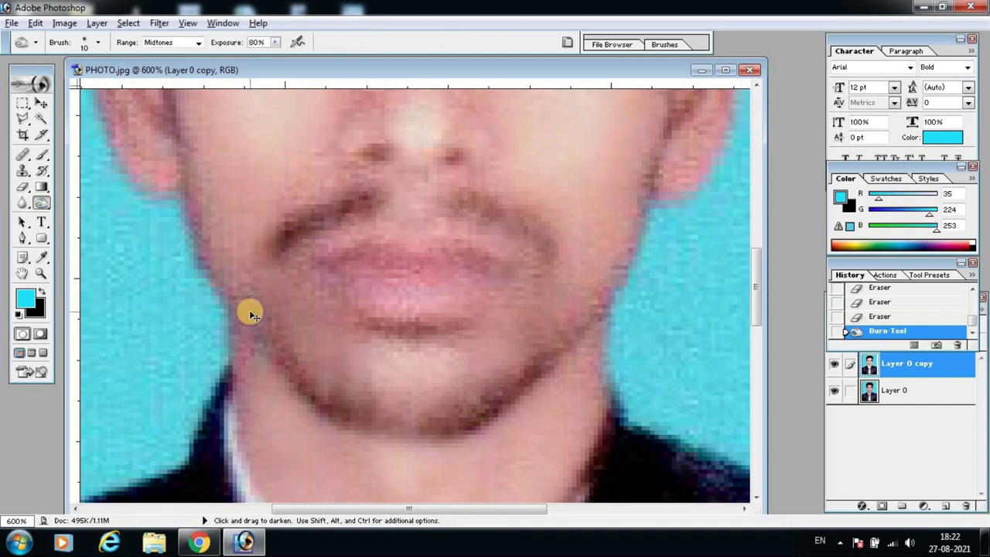
key("ctrl+z")
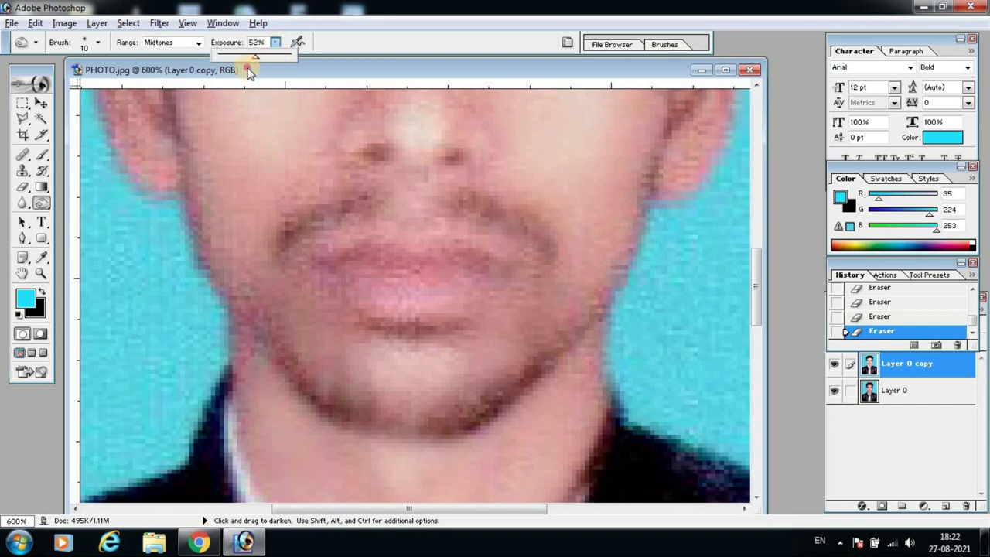
left_click_drag(357, 198, 371, 242)
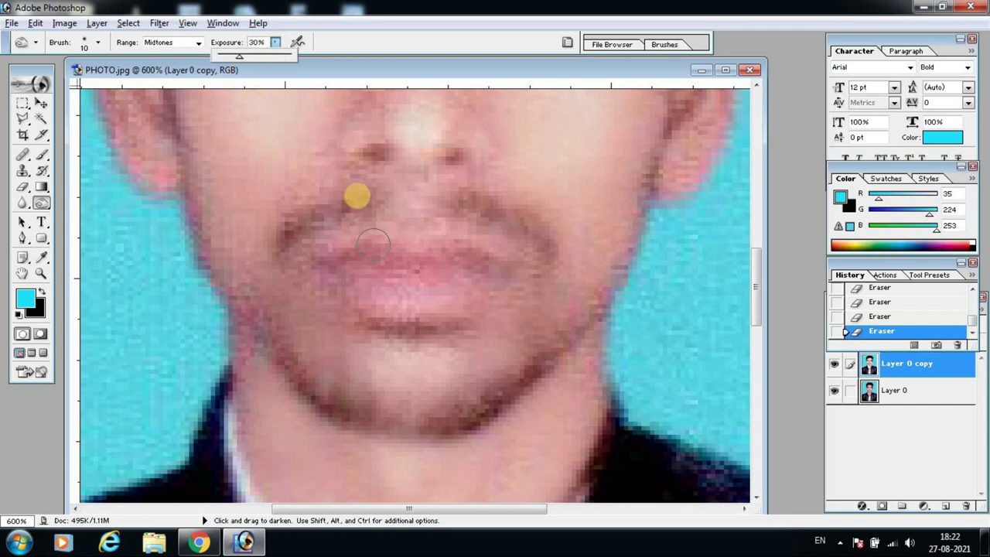
mouse_move(371, 200)
left_mouse_down()
mouse_move(289, 240)
mouse_move(283, 261)
left_mouse_up()
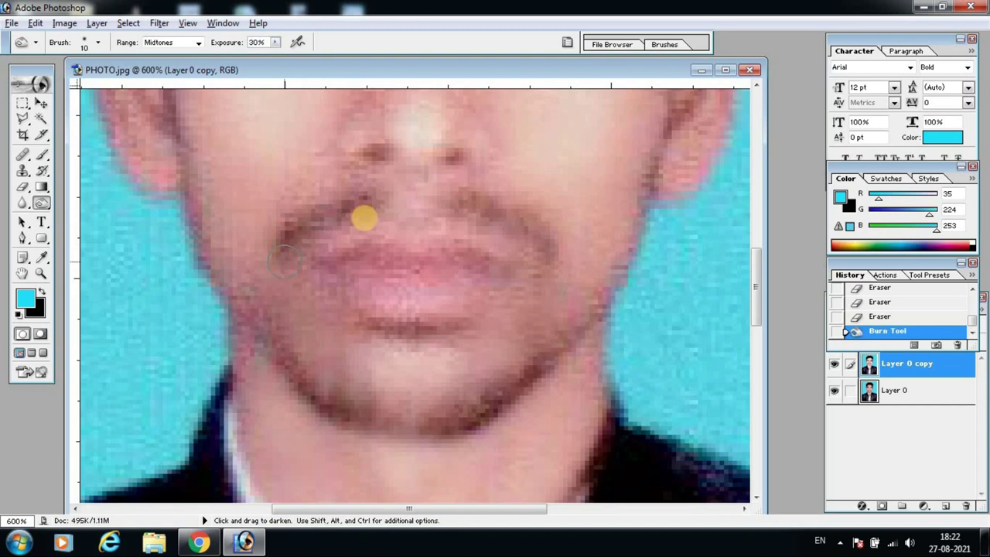
mouse_move(409, 193)
left_mouse_down()
mouse_move(503, 223)
mouse_move(557, 305)
left_mouse_up()
mouse_move(343, 258)
left_mouse_down()
mouse_move(413, 254)
mouse_move(504, 279)
mouse_move(340, 274)
mouse_move(485, 306)
mouse_move(515, 283)
mouse_move(444, 307)
mouse_move(389, 310)
left_mouse_up()
scroll(431, 231, "up", 3)
scroll(430, 231, "up", 3)
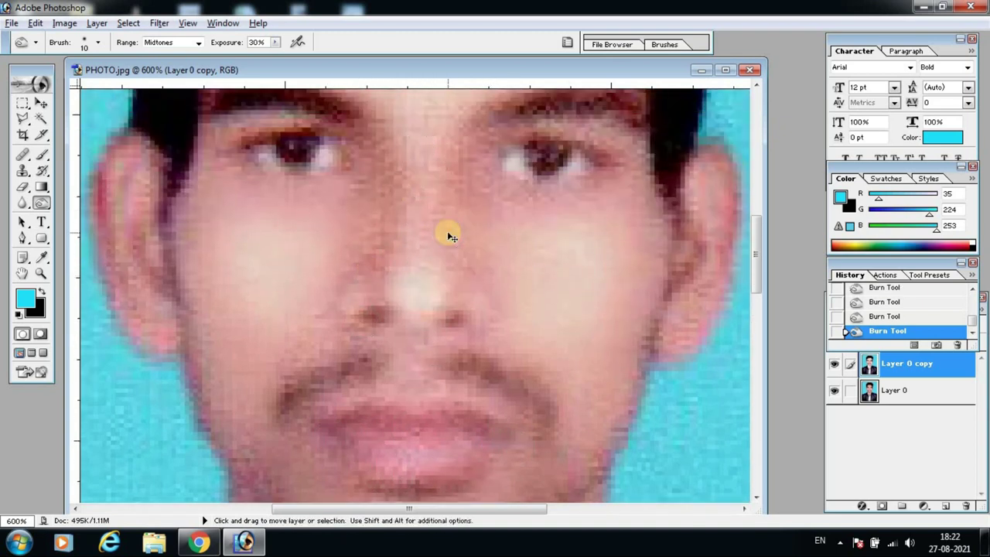
scroll(392, 242, "up", 2)
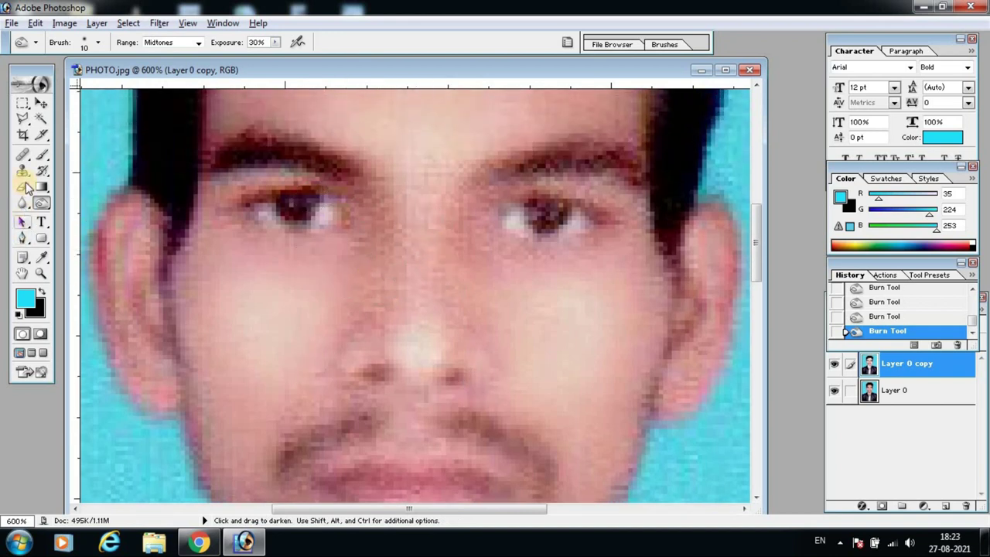
left_click(24, 188)
Erase Layer 0 copy around the eyes and on the left cheek
left_click(372, 317)
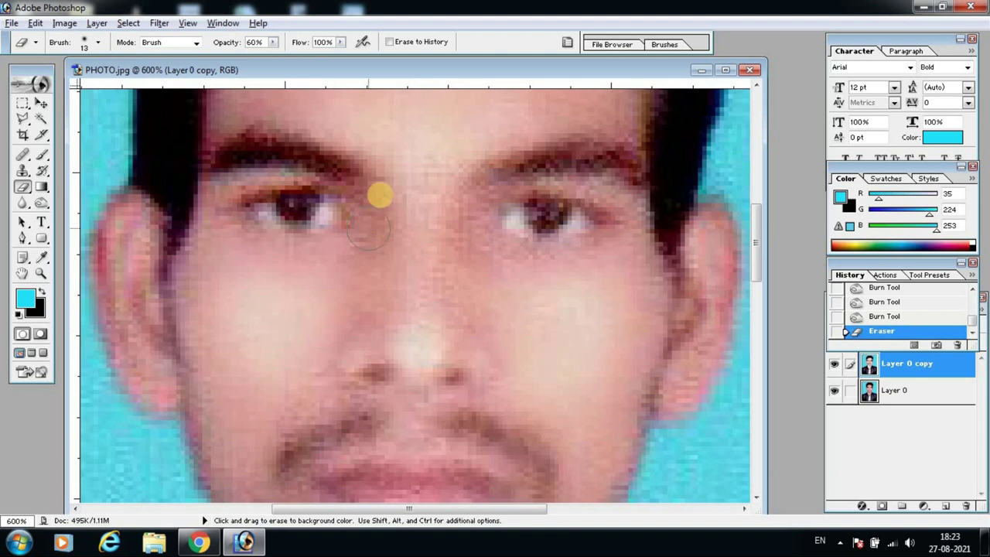
left_click(446, 194)
left_click(575, 327)
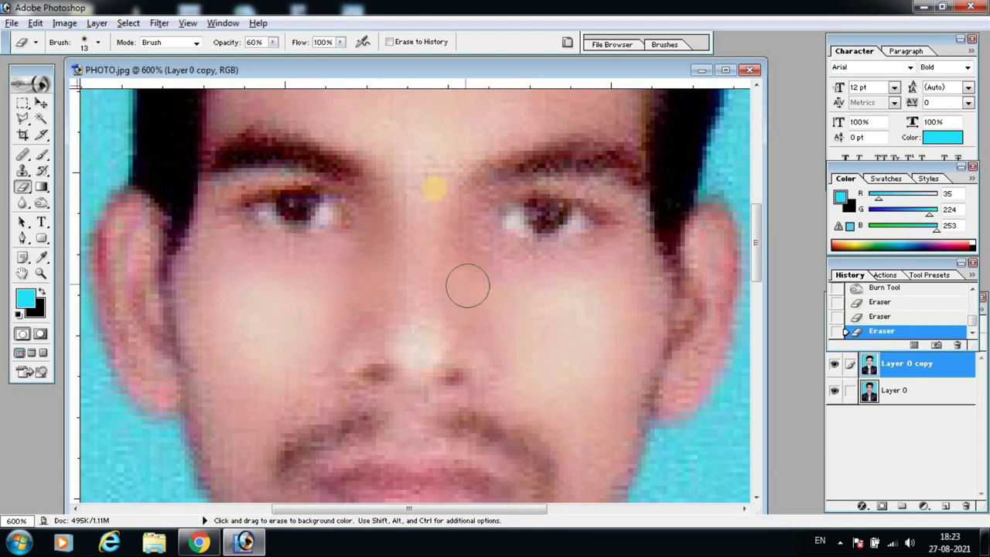
left_click(552, 271)
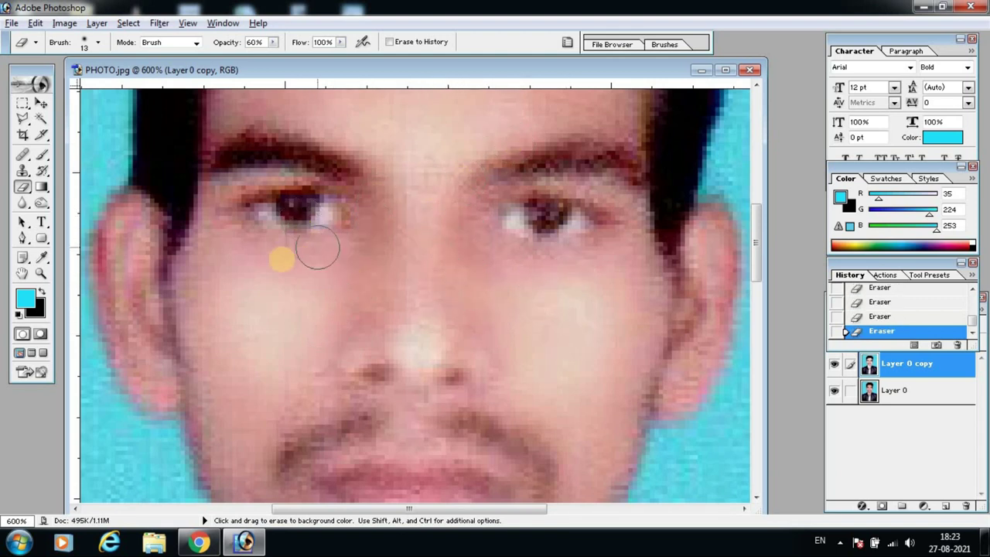
left_click(126, 301)
left_click(660, 356)
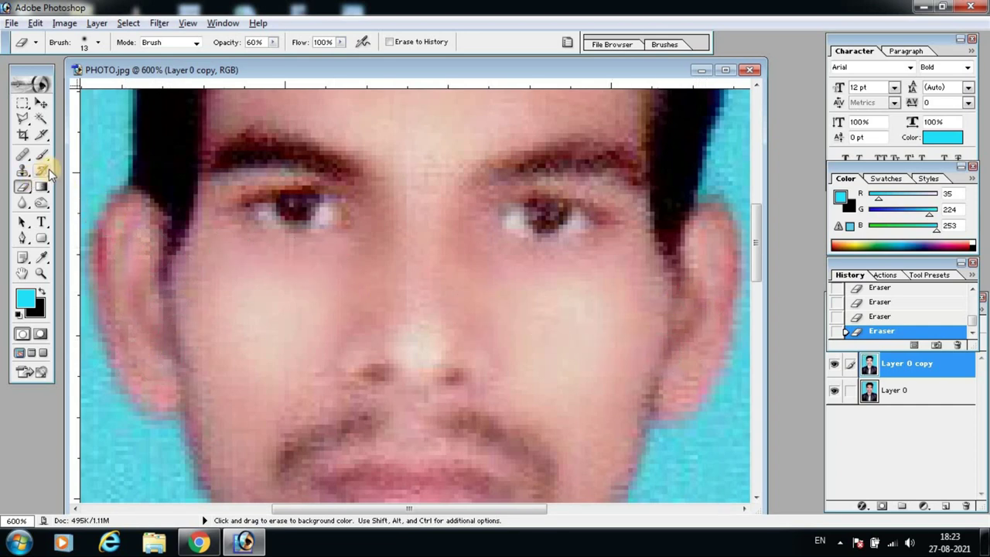
Burn around the left eye, the right eyebrow and right iris, shrinking the brush to 6 px
left_click(40, 202)
mouse_move(283, 192)
left_mouse_down()
mouse_move(347, 188)
mouse_move(346, 176)
mouse_move(198, 167)
left_mouse_up()
mouse_move(493, 175)
left_mouse_down()
mouse_move(534, 157)
mouse_move(635, 163)
left_mouse_up()
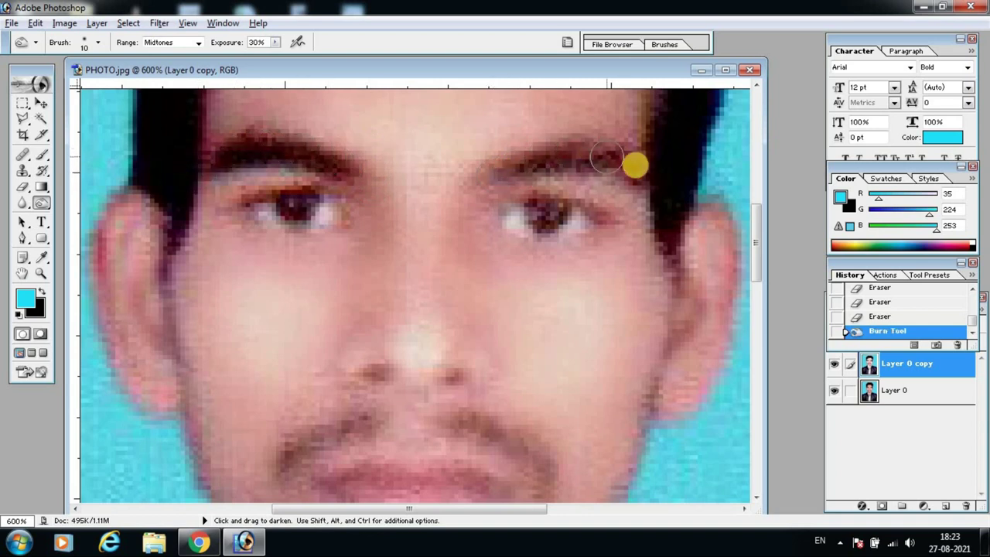
left_click(543, 214)
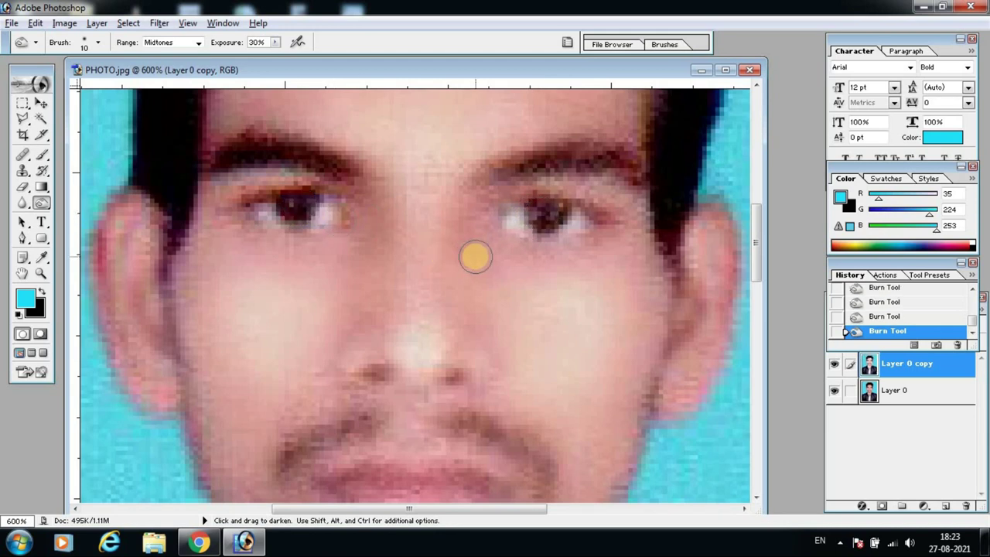
key("bracketleft")
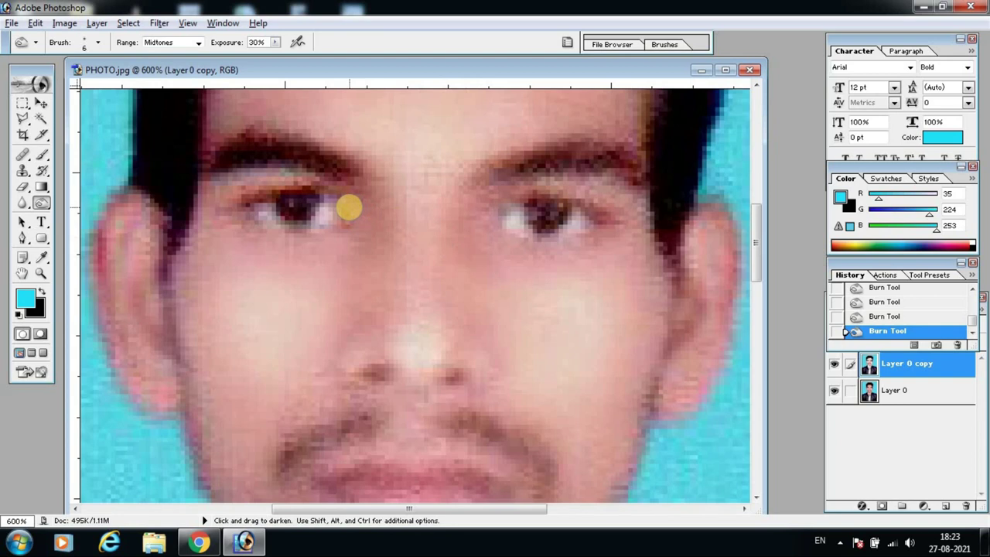
key("ctrl+plus")
Burn the upper eyelids and irises of both eyes at close zoom
scroll(341, 216, "up", 3)
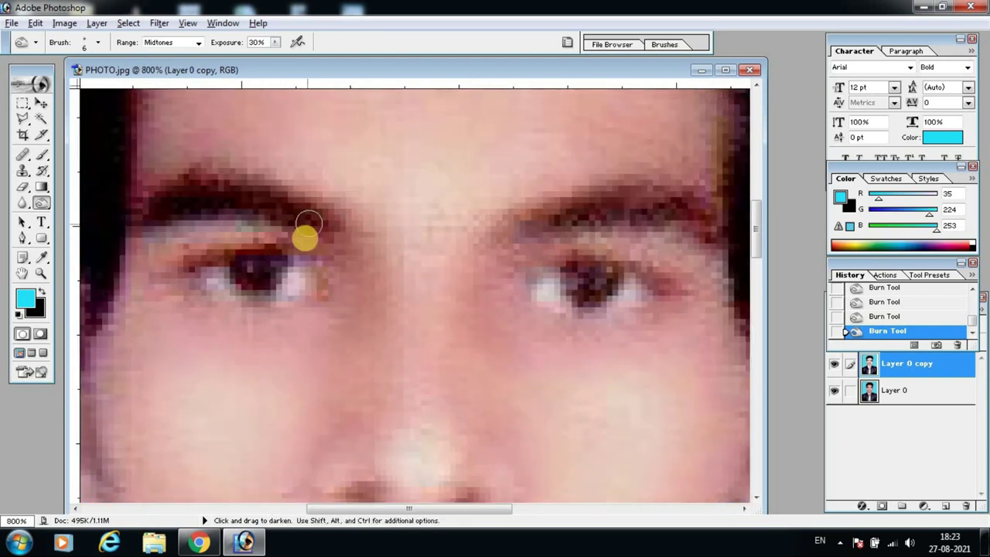
left_click_drag(320, 266, 124, 262)
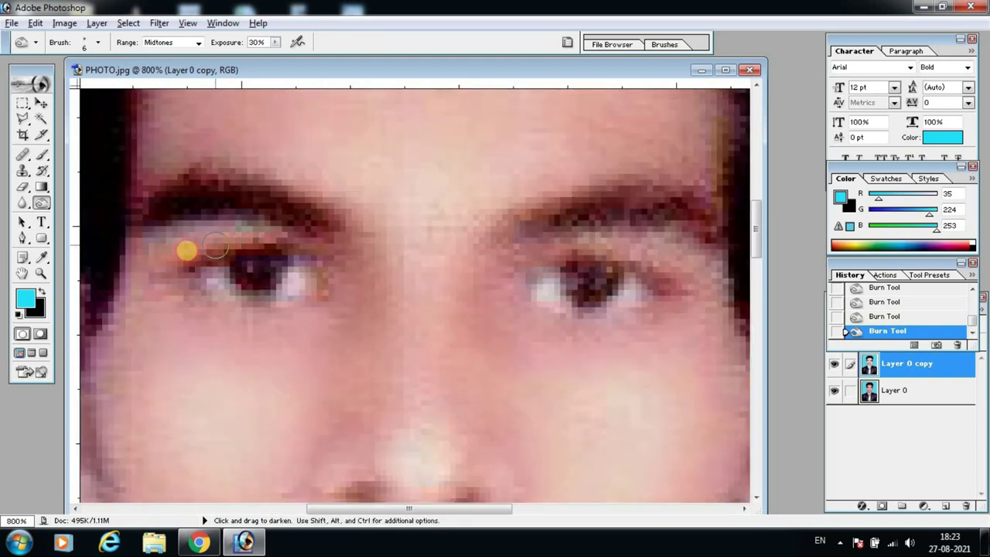
mouse_move(253, 287)
left_mouse_down()
mouse_move(309, 288)
mouse_move(166, 258)
left_mouse_up()
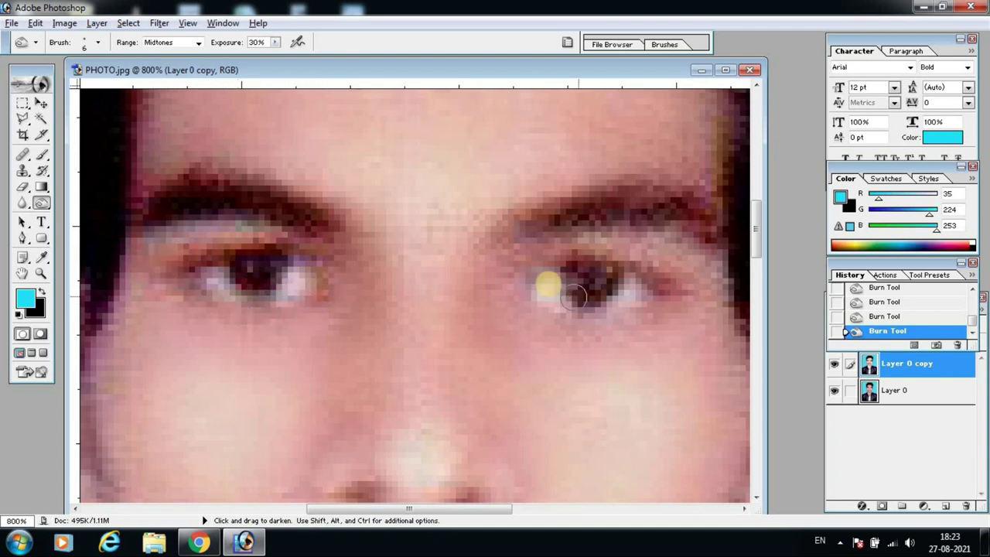
left_click_drag(649, 270, 654, 291)
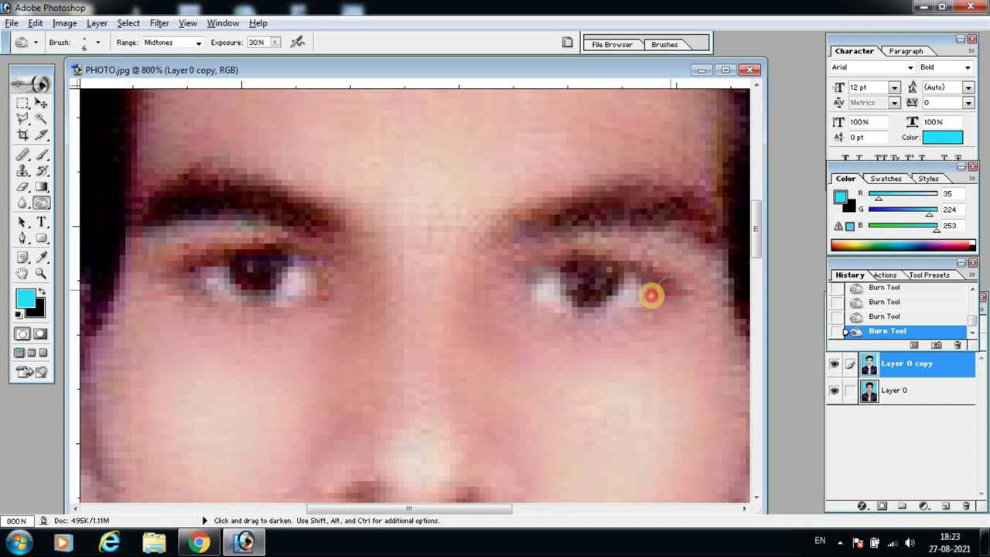
mouse_move(506, 283)
left_mouse_down()
mouse_move(596, 258)
mouse_move(665, 305)
left_mouse_up()
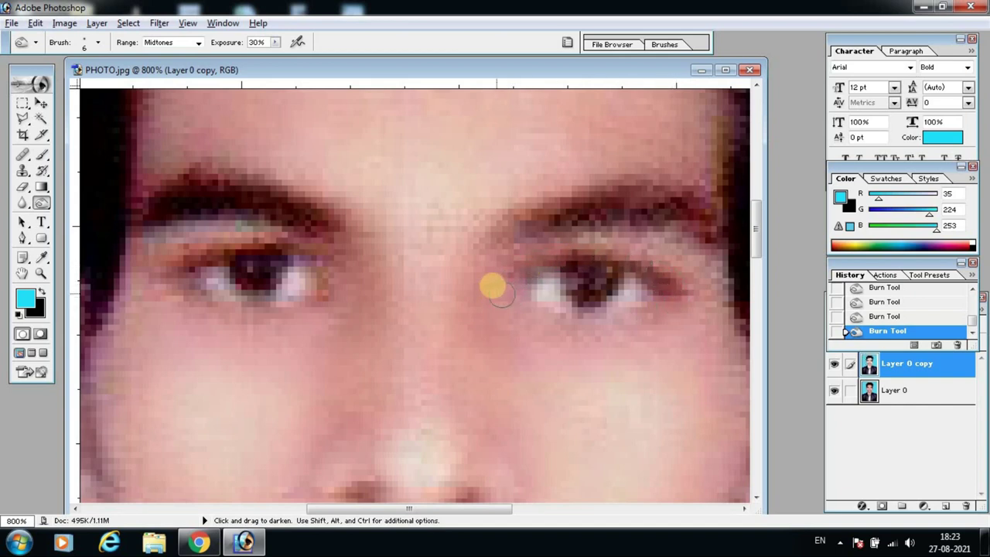
mouse_move(512, 289)
left_mouse_down()
mouse_move(606, 327)
mouse_move(668, 304)
left_mouse_up()
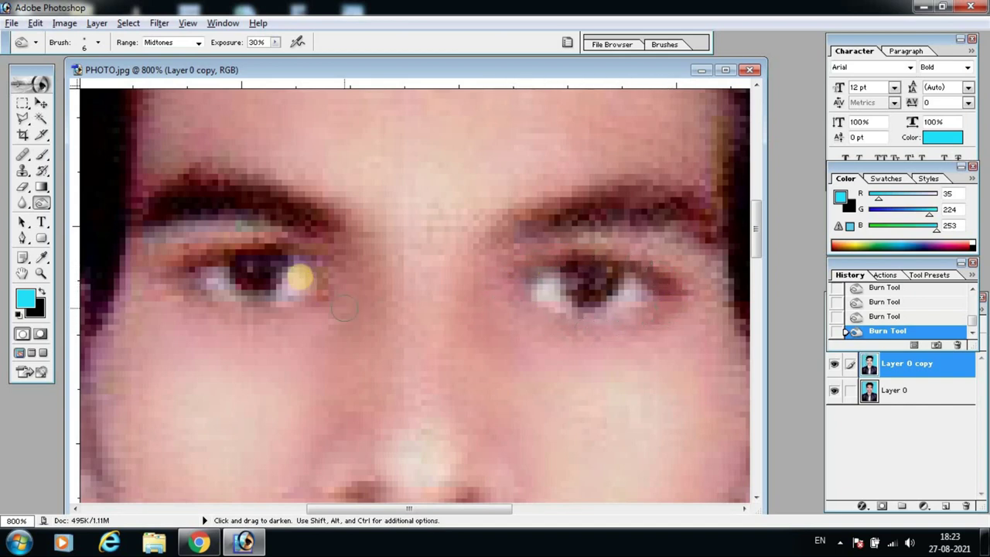
left_click_drag(206, 239, 164, 283)
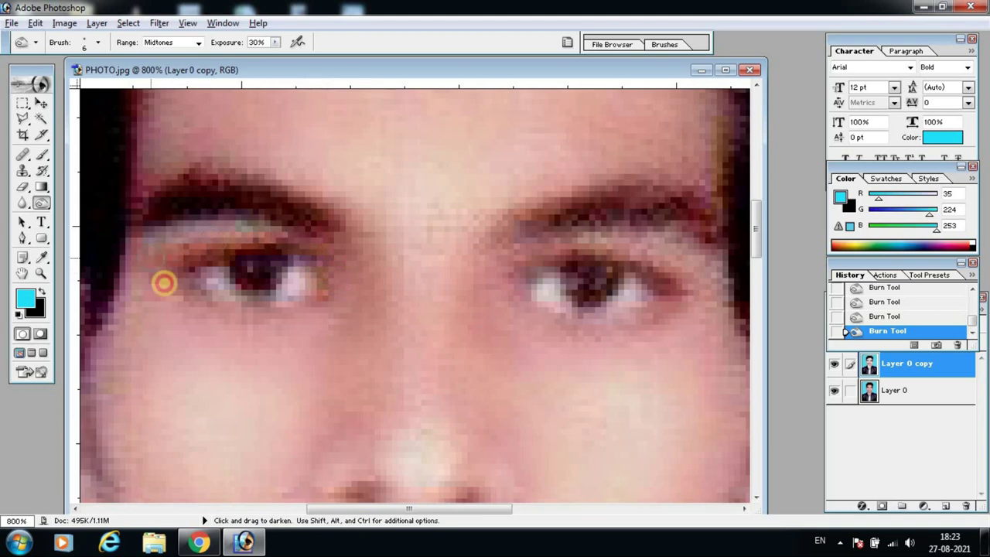
Burn around both nostrils and the skin beside the nose
key("ctrl+minus")
key("ctrl+minus")
key("ctrl+minus")
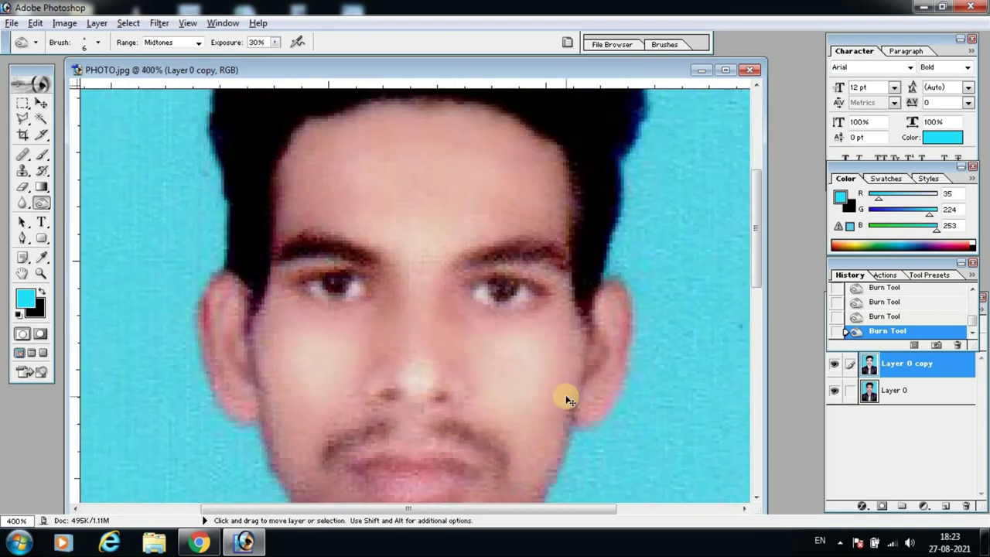
key("ctrl+minus")
key("ctrl+minus")
scroll(455, 275, "down", 2)
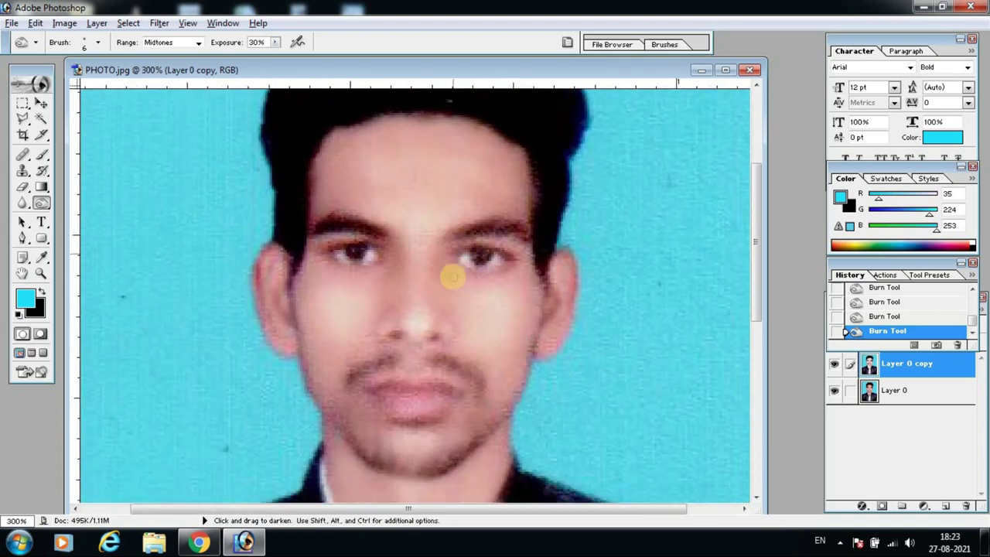
key("ctrl+plus")
key("ctrl+plus")
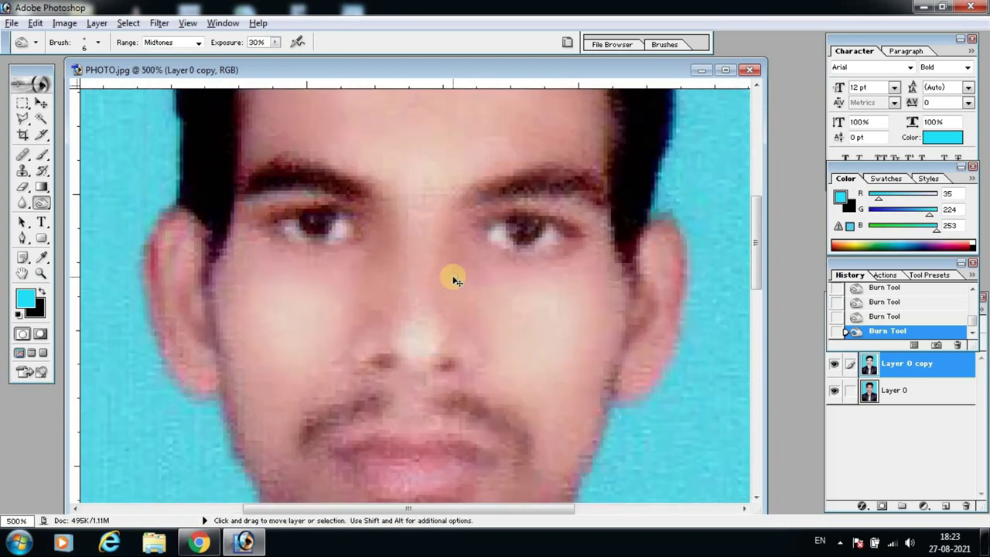
key("ctrl+plus")
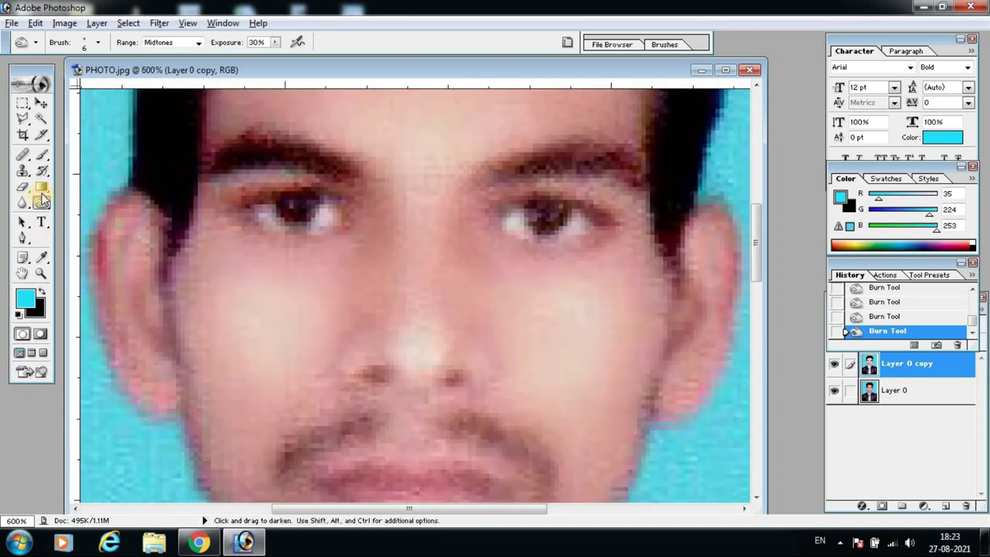
scroll(173, 300, "down", 1)
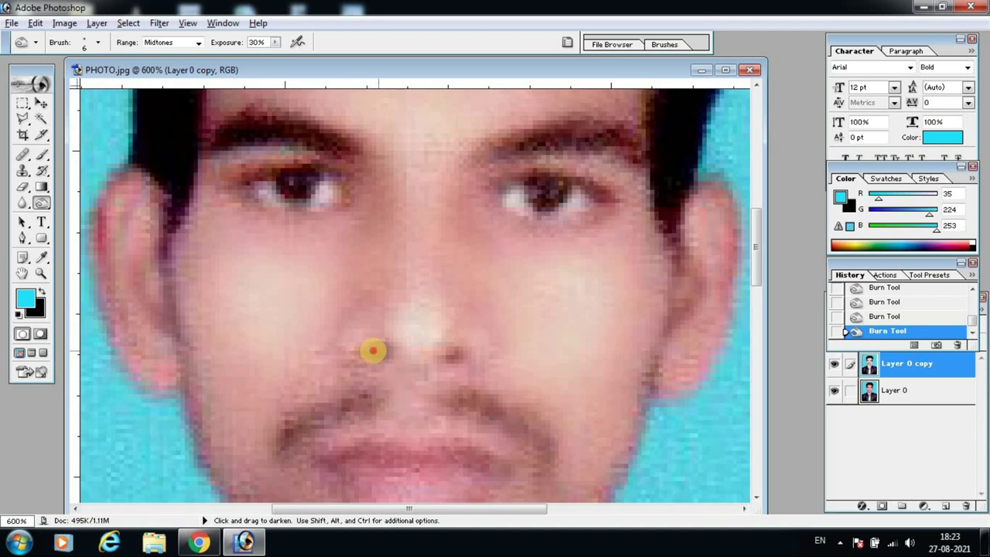
left_click(370, 352)
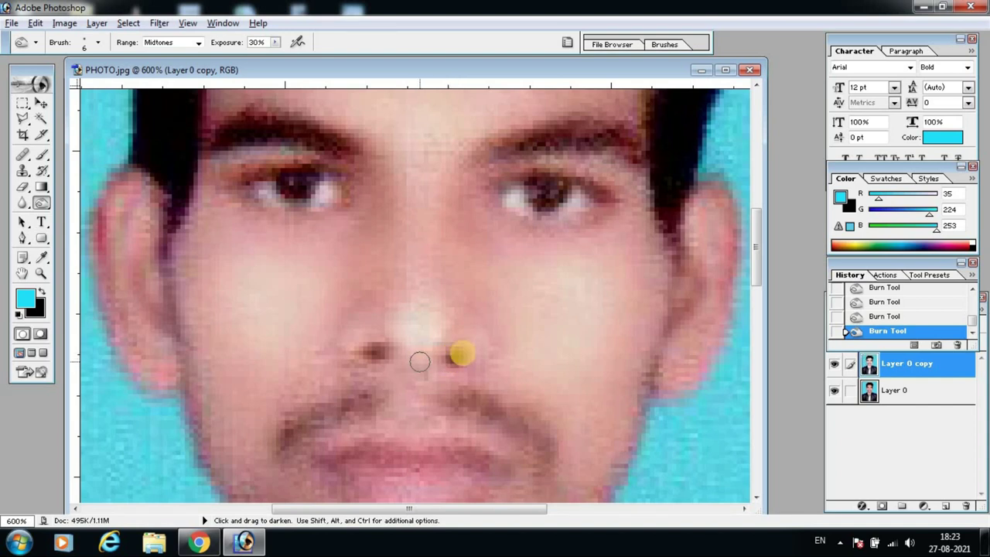
left_click(466, 357)
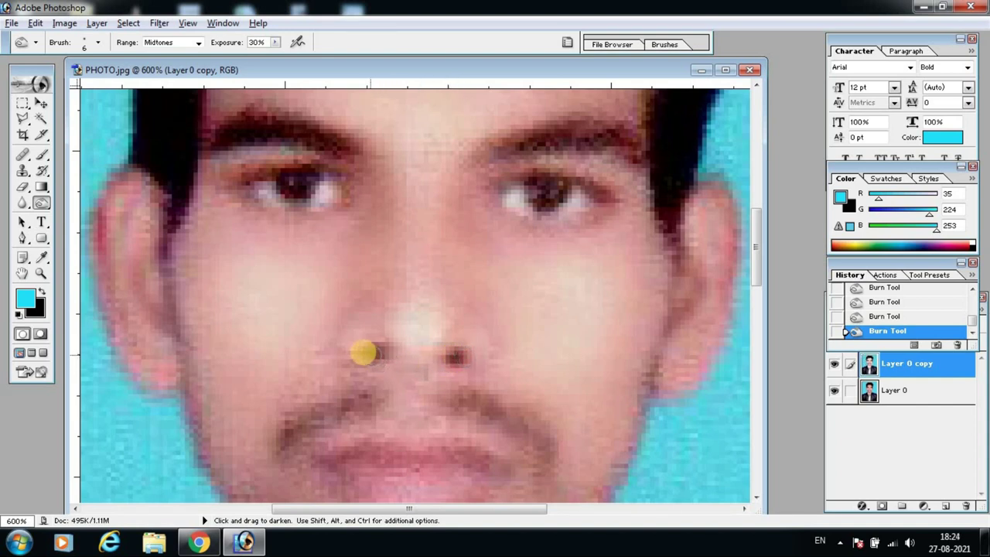
left_click(318, 402)
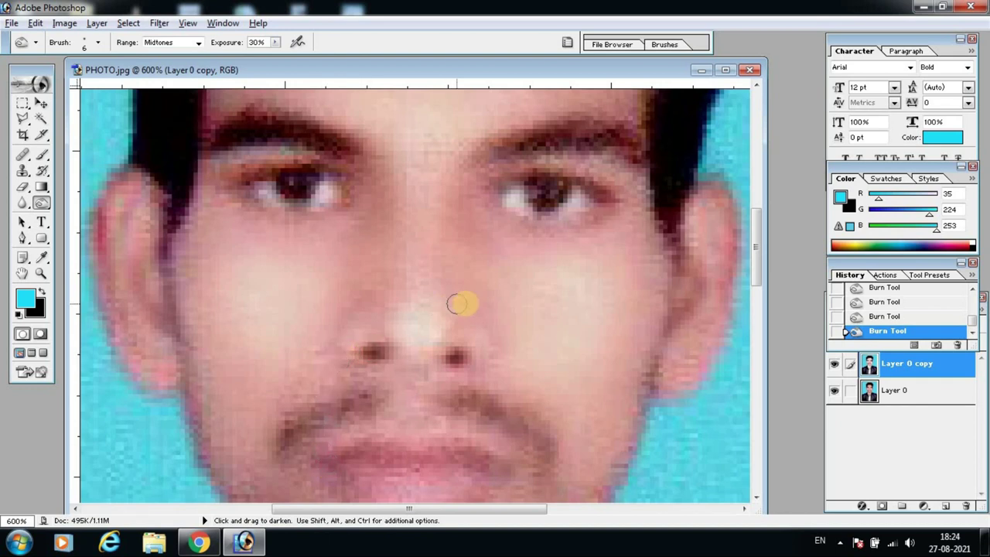
left_click(476, 305)
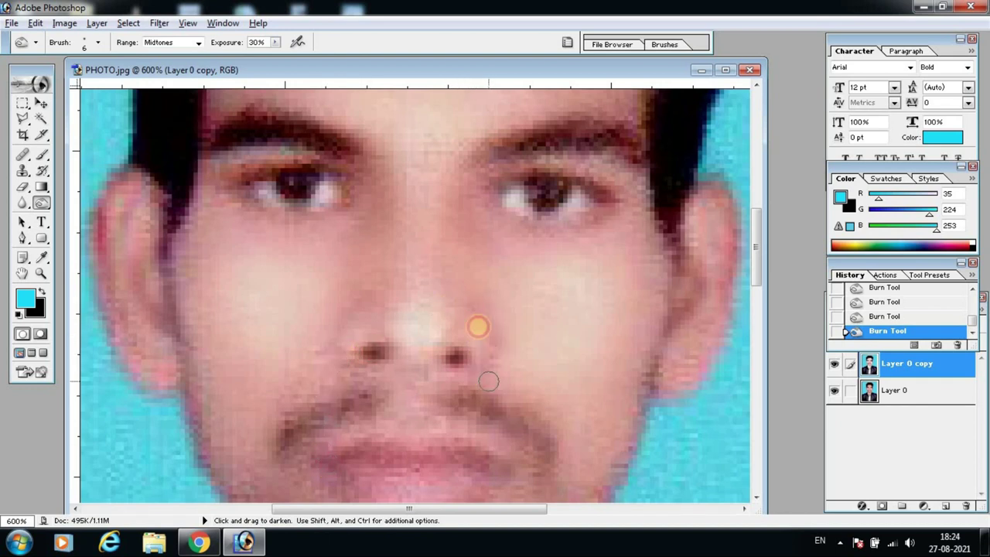
left_click(378, 282)
left_click(344, 293)
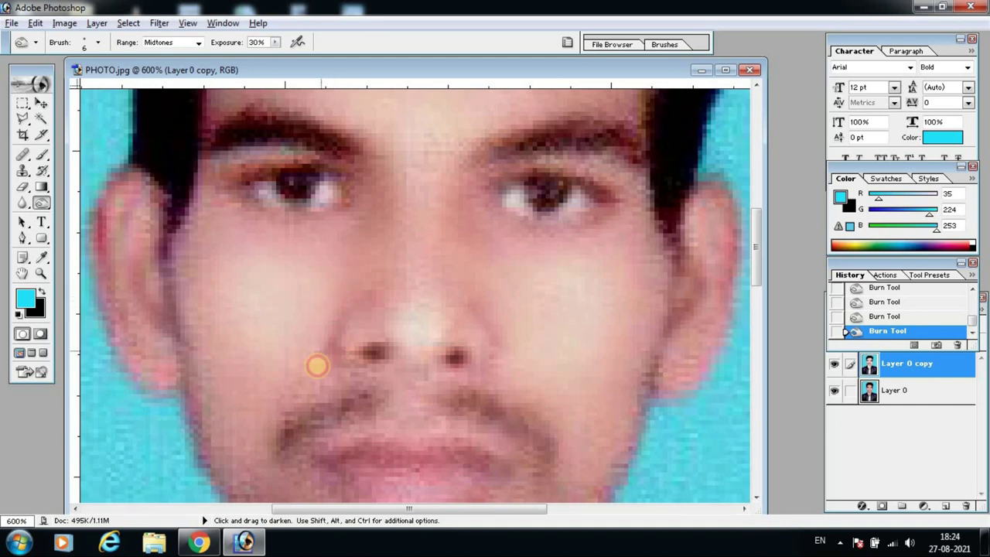
left_click_drag(333, 328, 325, 373)
left_click(449, 345)
left_click(470, 298)
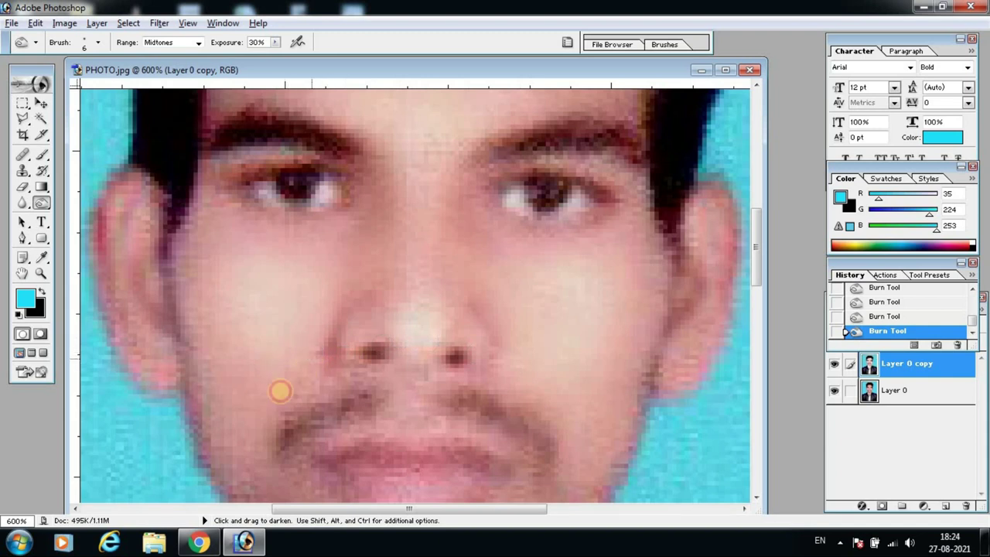
Burn the moustache beside the left nostril and the area right of the right nostril
left_click(295, 392)
left_click(307, 399)
left_click(340, 366)
left_click(340, 400)
left_click(290, 407)
left_click(509, 377)
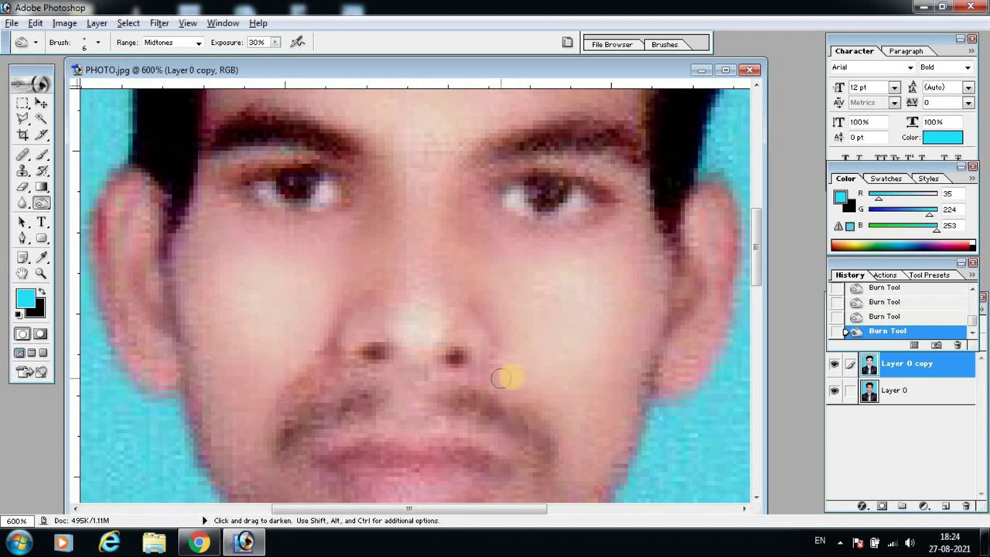
Undo two burn strokes, enlarge the brush back to 10 px, and reburn along the moustache
key("ctrl+alt+z")
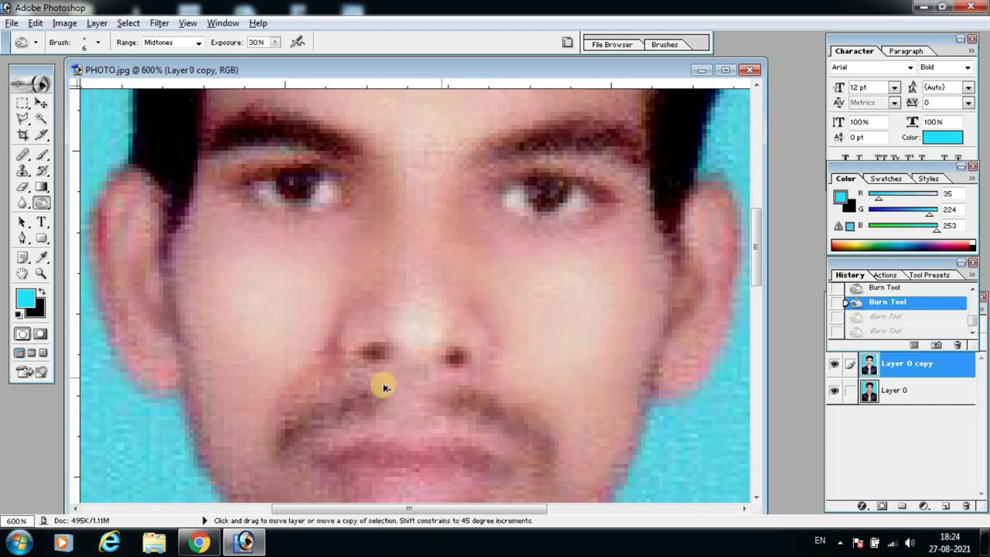
key("ctrl+alt+z")
key("bracketright")
key("bracketright")
key("bracketright")
left_click(433, 424)
left_click(461, 417)
left_click(406, 404)
left_click_drag(314, 382, 271, 433)
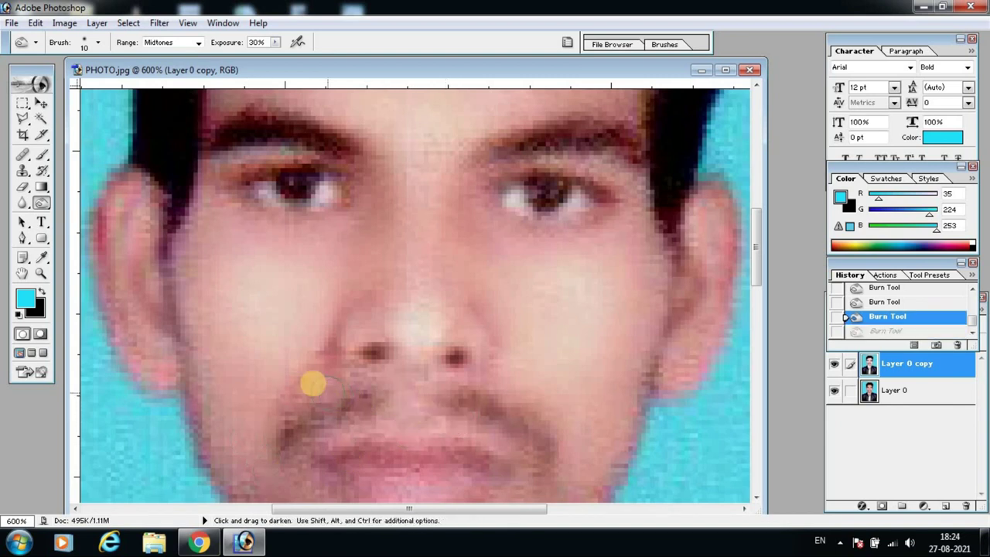
Burn the mustache, the right cheek edge and the skin between the eyes darker
left_click(567, 417)
scroll(573, 415, "down", 1)
scroll(507, 392, "down", 2)
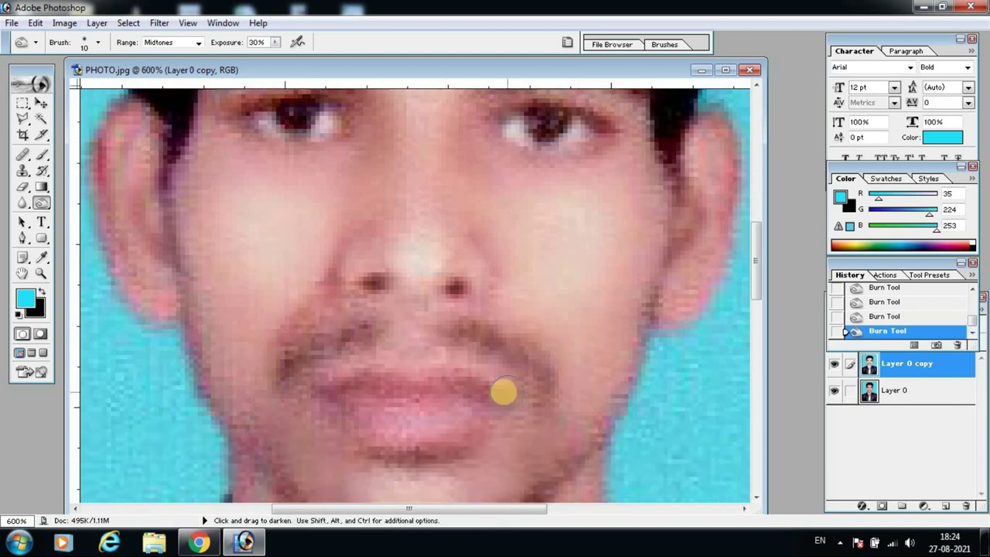
left_click(624, 360)
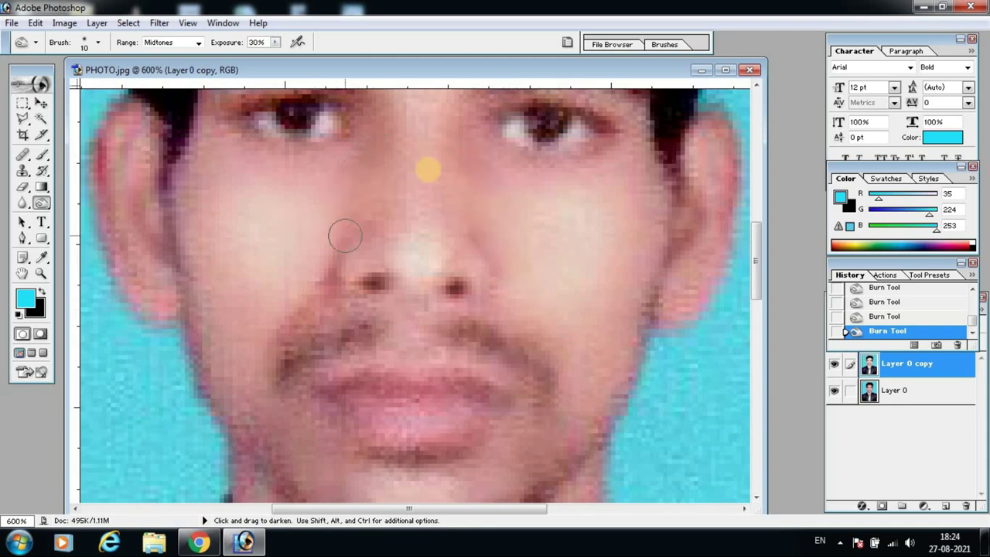
left_click(437, 115)
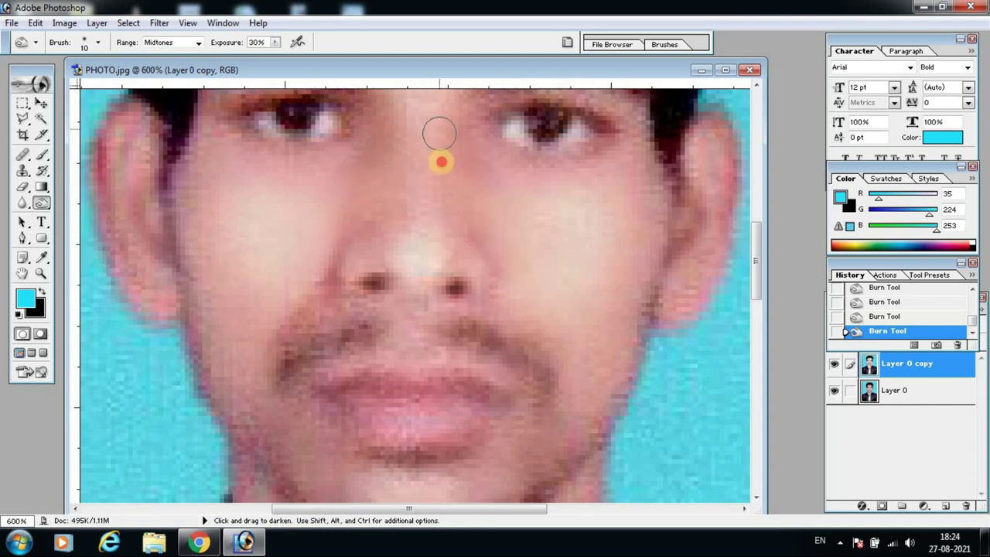
scroll(567, 293, "up", 2)
scroll(491, 382, "up", 1)
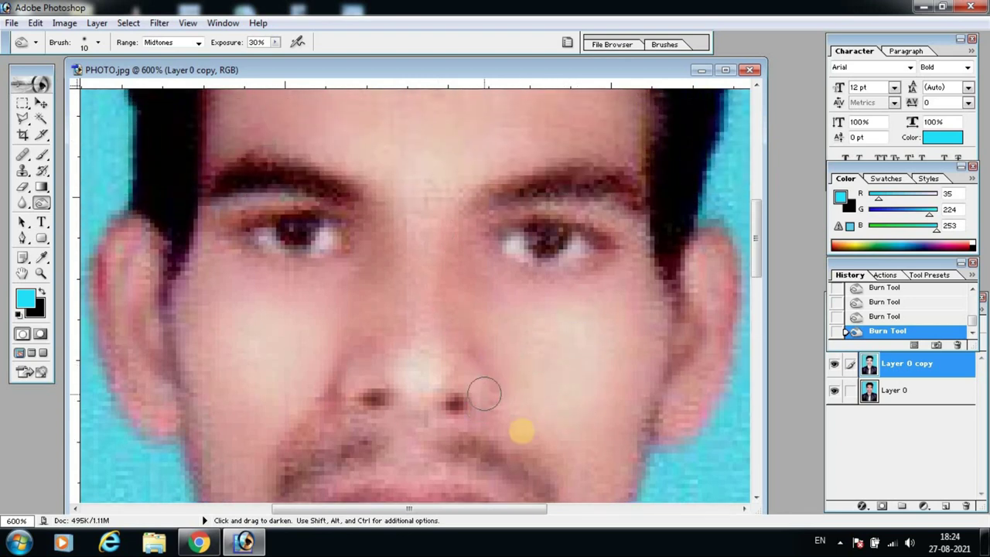
scroll(403, 364, "up", 1)
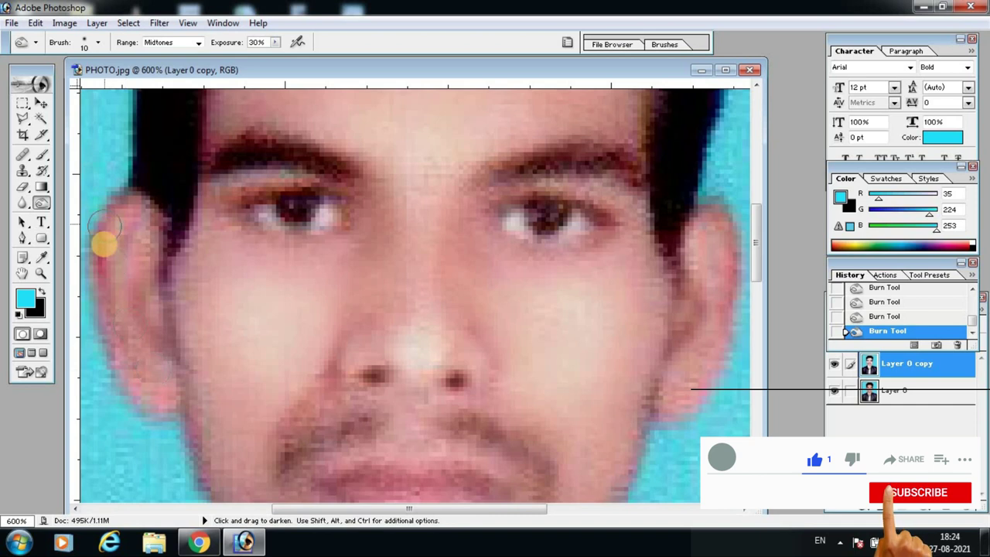
Burn along the right ear edge and the beard line on the jaw
left_click_drag(703, 248, 645, 455)
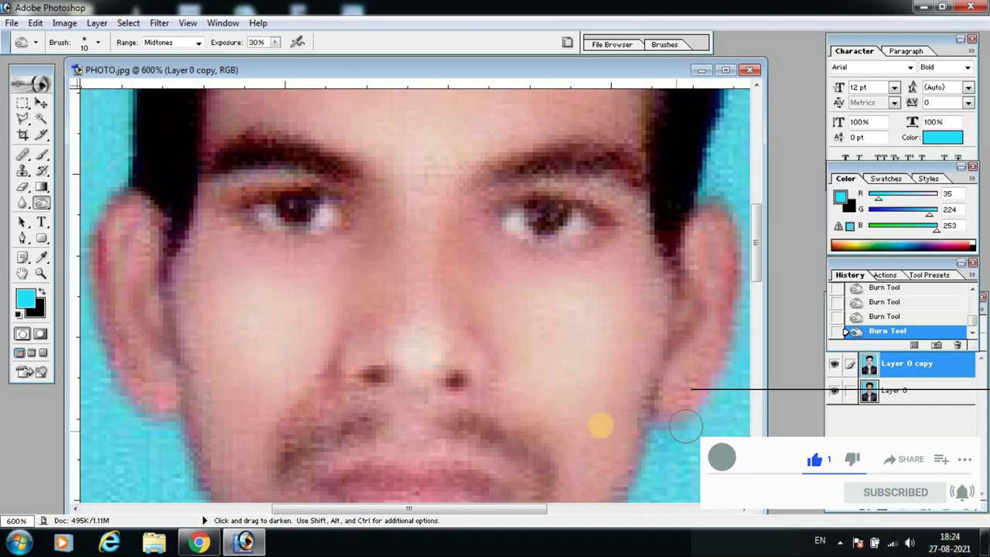
scroll(178, 298, "down", 3)
scroll(188, 310, "down", 3)
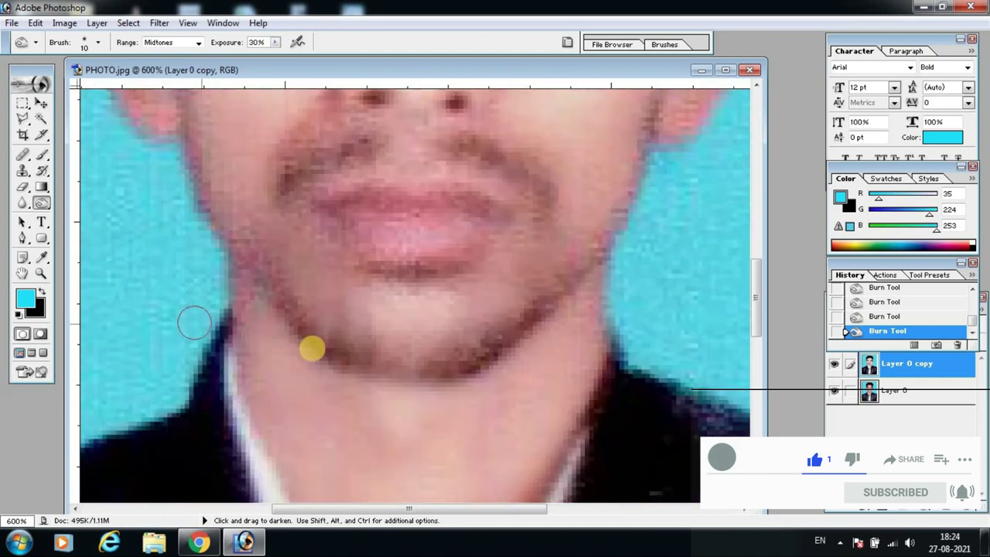
mouse_move(243, 228)
left_mouse_down()
mouse_move(546, 308)
mouse_move(369, 369)
mouse_move(438, 254)
left_mouse_up()
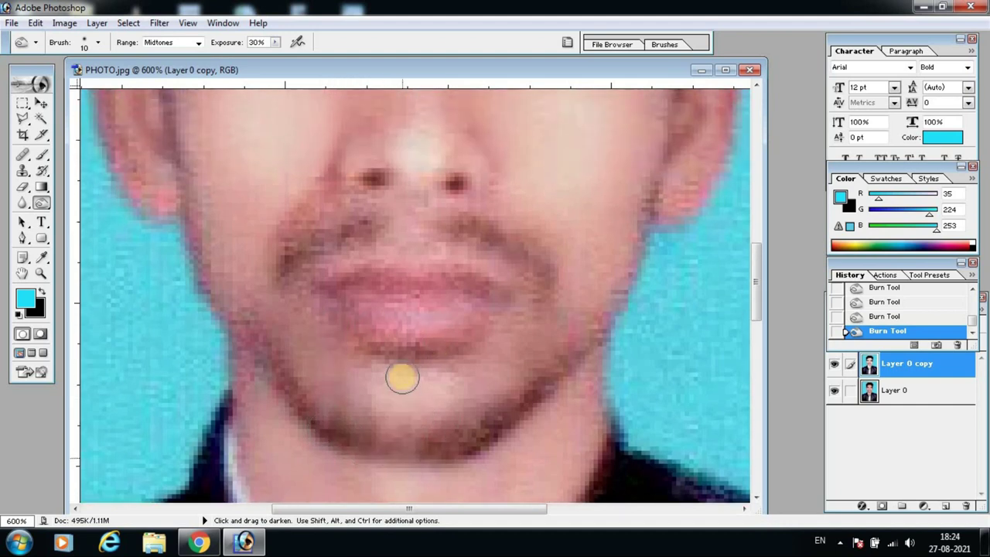
scroll(402, 378, "up", 3)
scroll(402, 377, "up", 2)
scroll(401, 378, "up", 1)
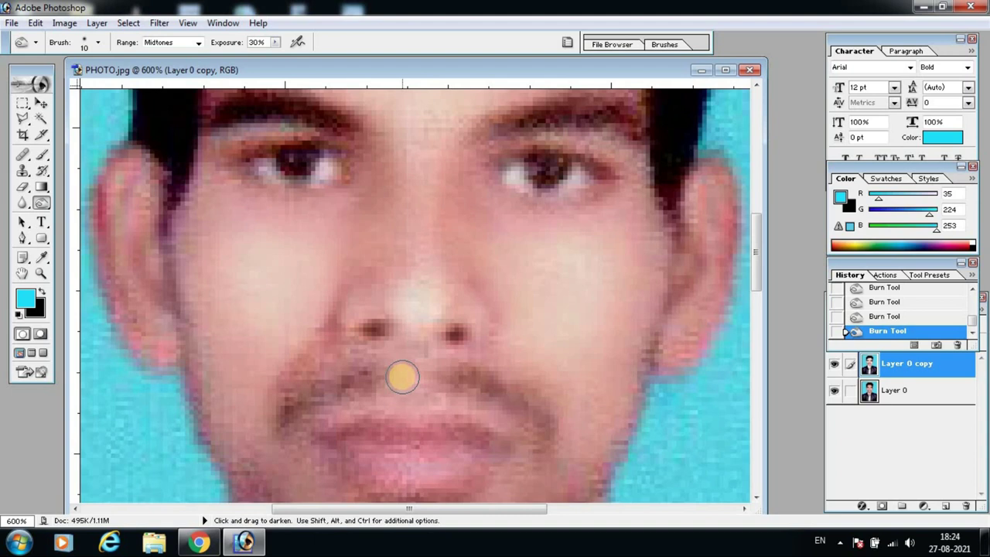
left_click(22, 187)
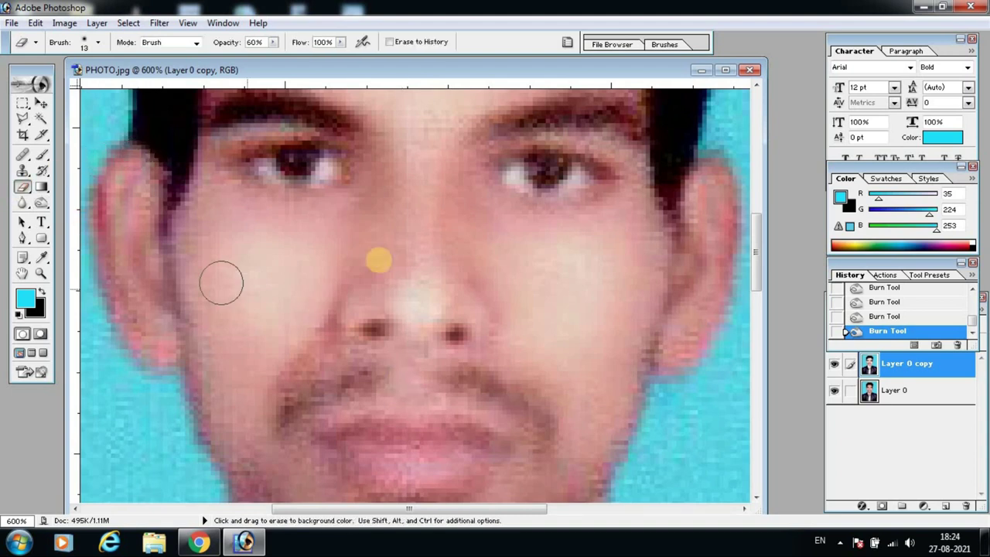
Erase a cheek patch, then, with a smaller brush, the right eye corner and right cheek edge
left_click_drag(424, 191, 473, 232)
scroll(592, 211, "up", 3)
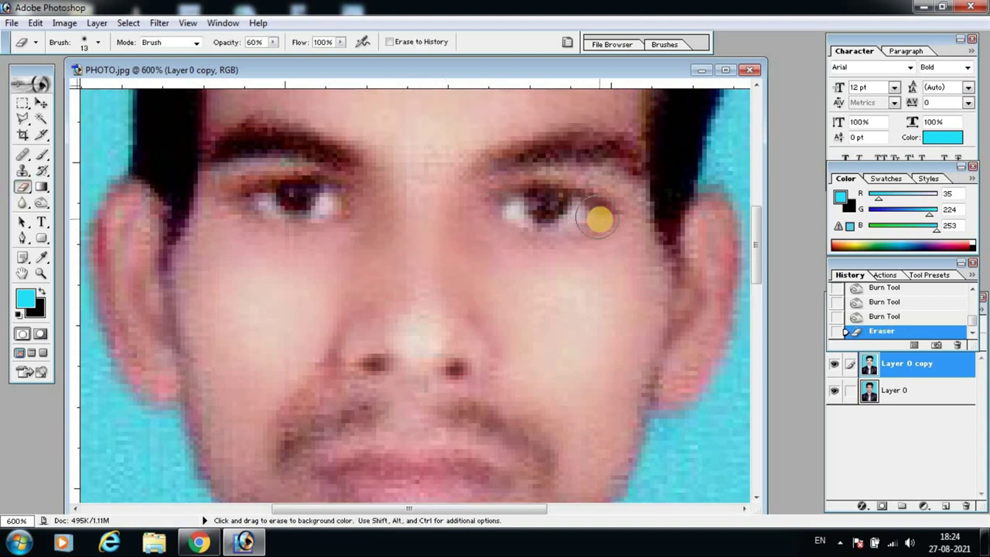
key("bracketleft")
key("bracketleft")
key("bracketleft")
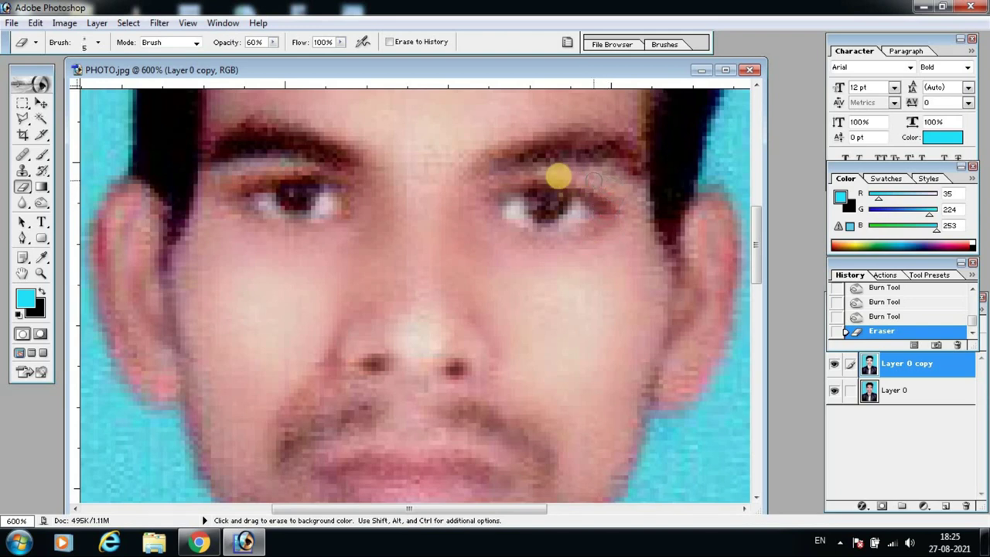
left_click_drag(603, 198, 619, 189)
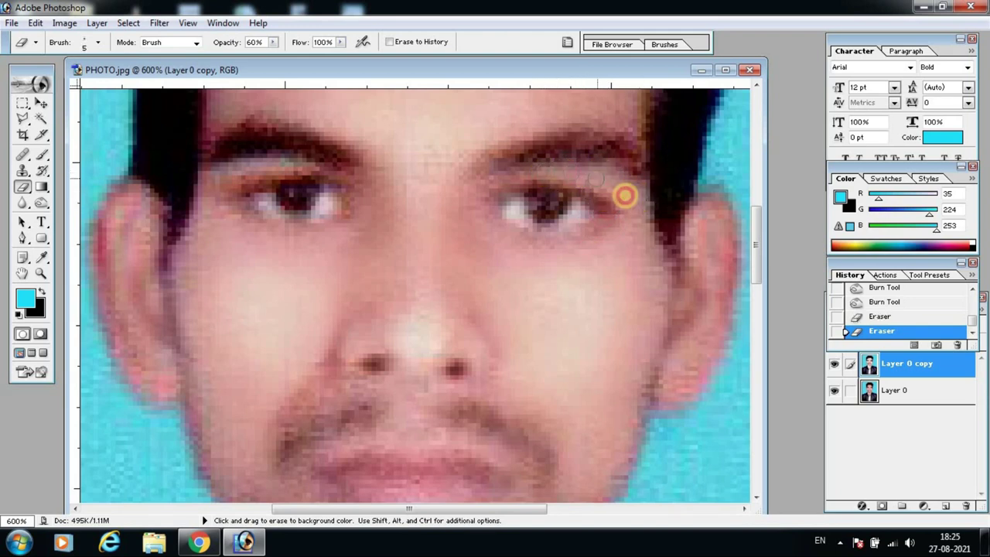
mouse_move(646, 239)
left_mouse_down()
mouse_move(624, 225)
mouse_move(632, 222)
left_mouse_up()
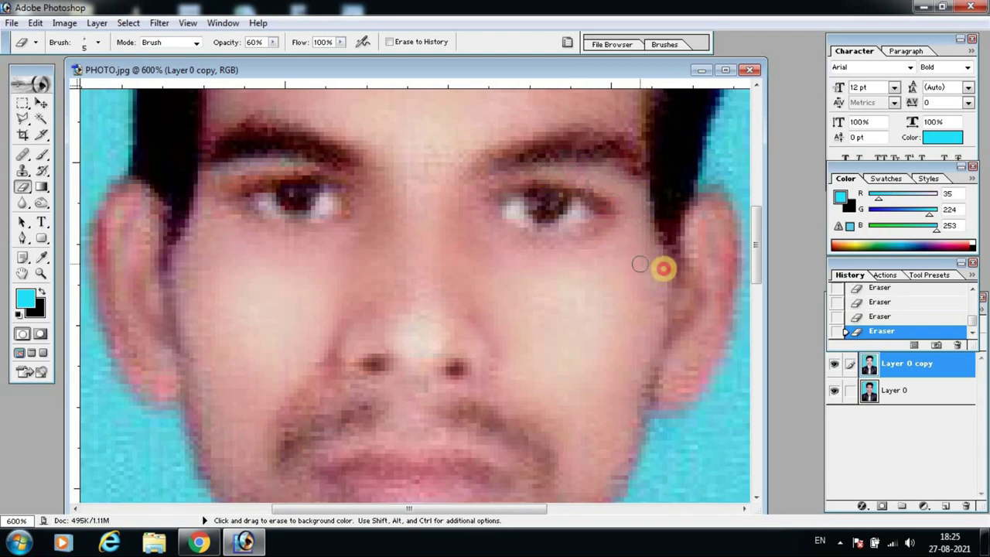
left_click_drag(654, 329, 631, 410)
scroll(490, 336, "down", 1)
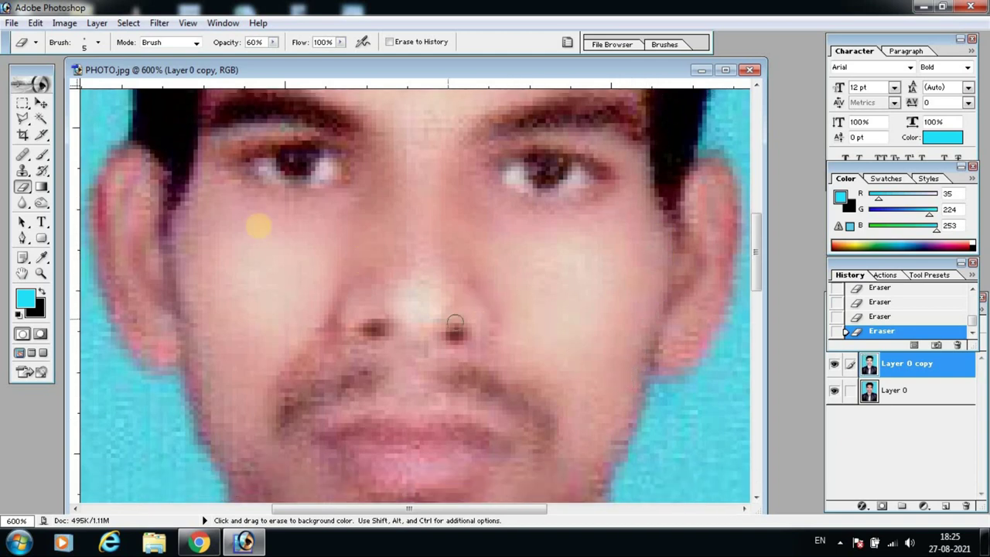
Erase along the left eyebrow, under the left eye and just above the upper lip
left_click_drag(298, 126, 237, 137)
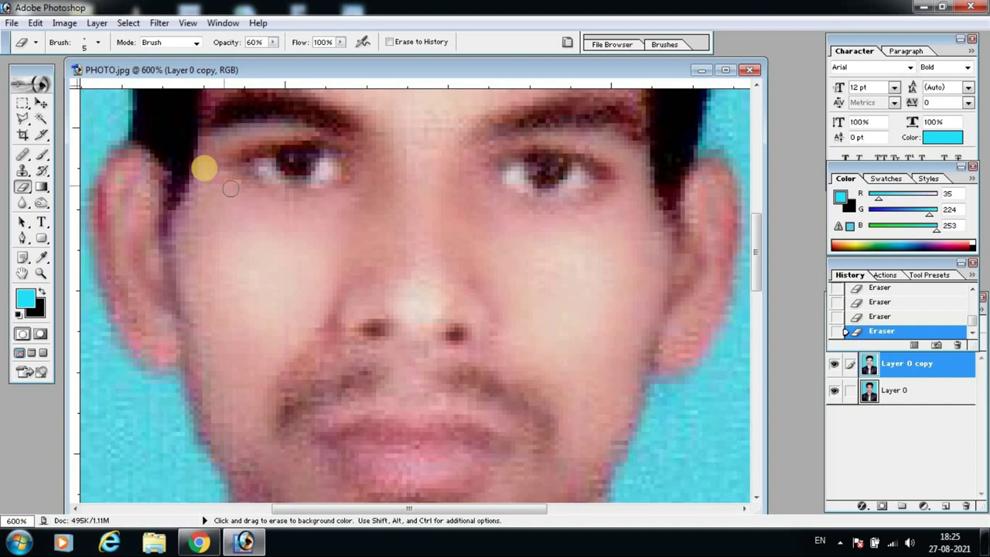
left_click_drag(249, 205, 324, 203)
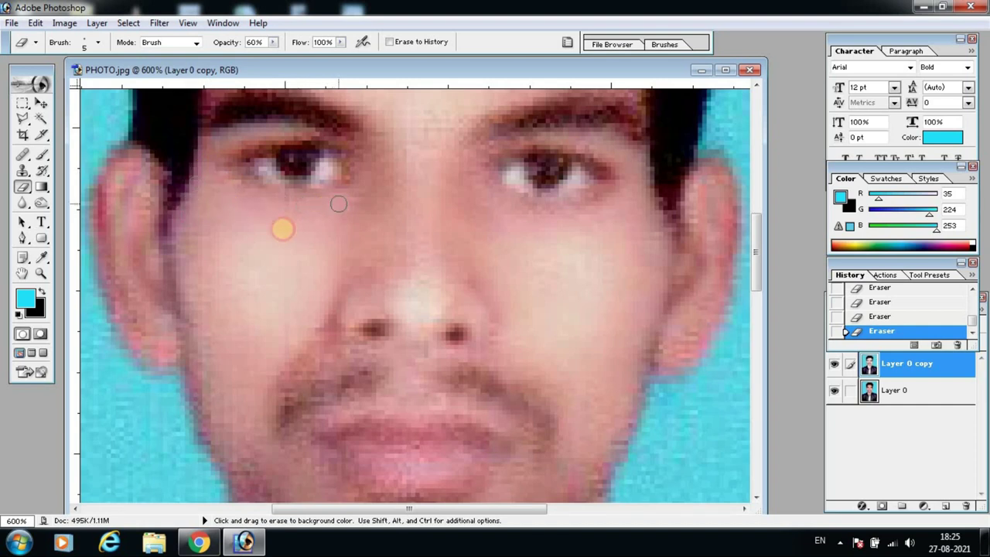
scroll(154, 255, "down", 4)
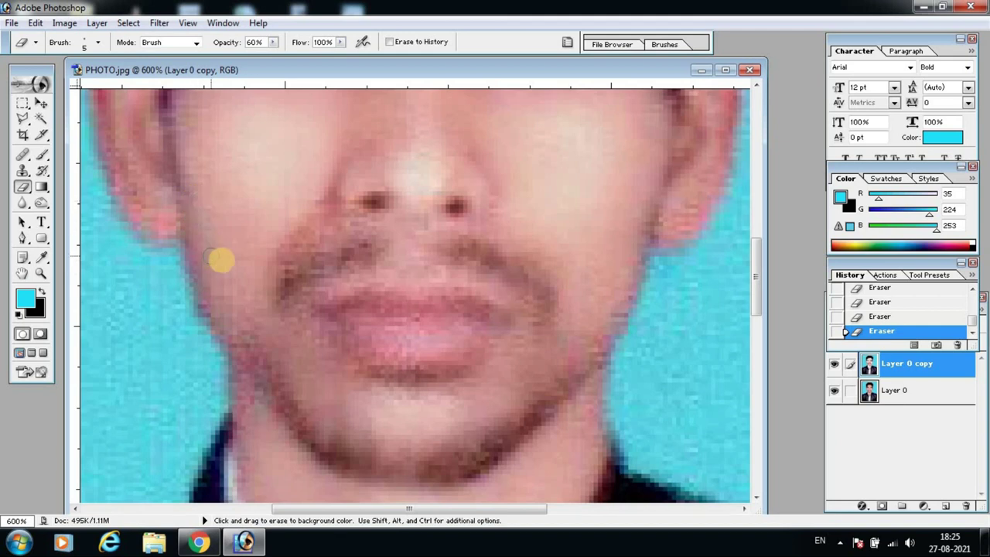
scroll(220, 261, "down", 2)
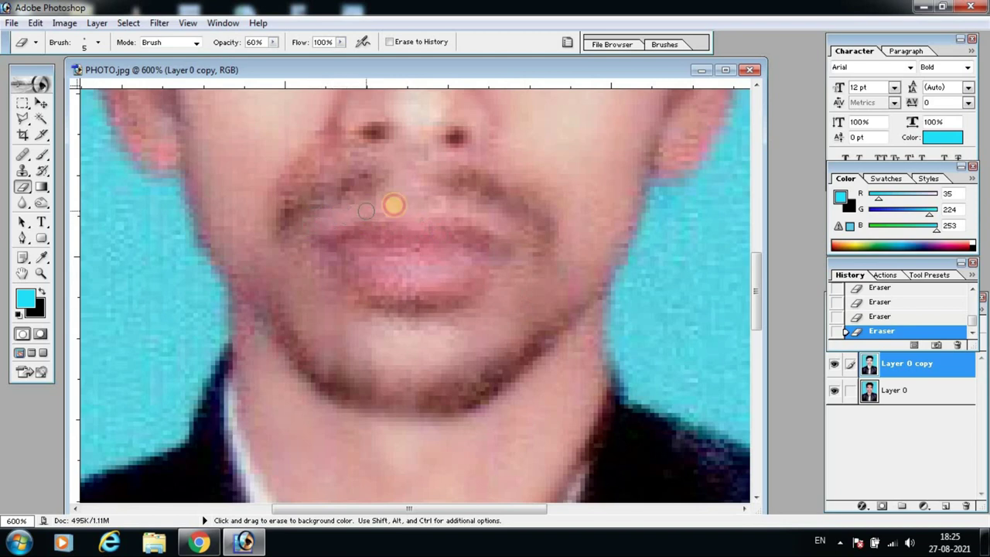
left_click(434, 203)
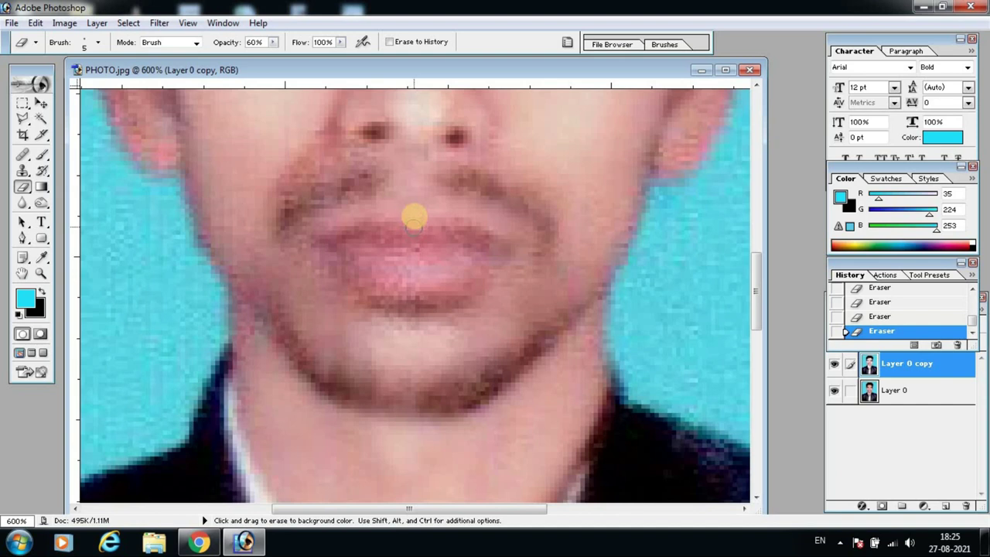
scroll(414, 157, "down", 1)
scroll(408, 230, "down", 3)
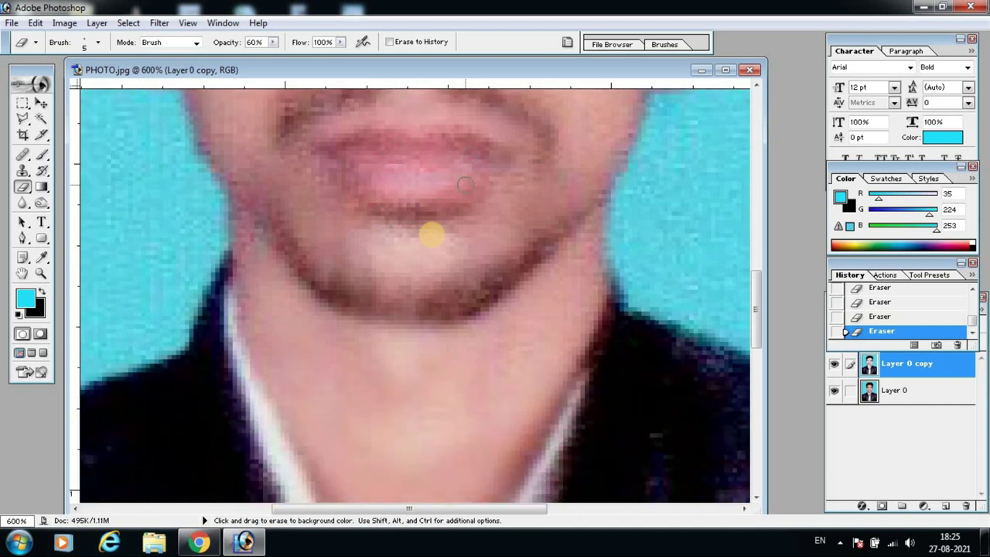
scroll(434, 302, "down", 1)
scroll(422, 305, "down", 3)
scroll(418, 308, "down", 1)
scroll(418, 309, "down", 2)
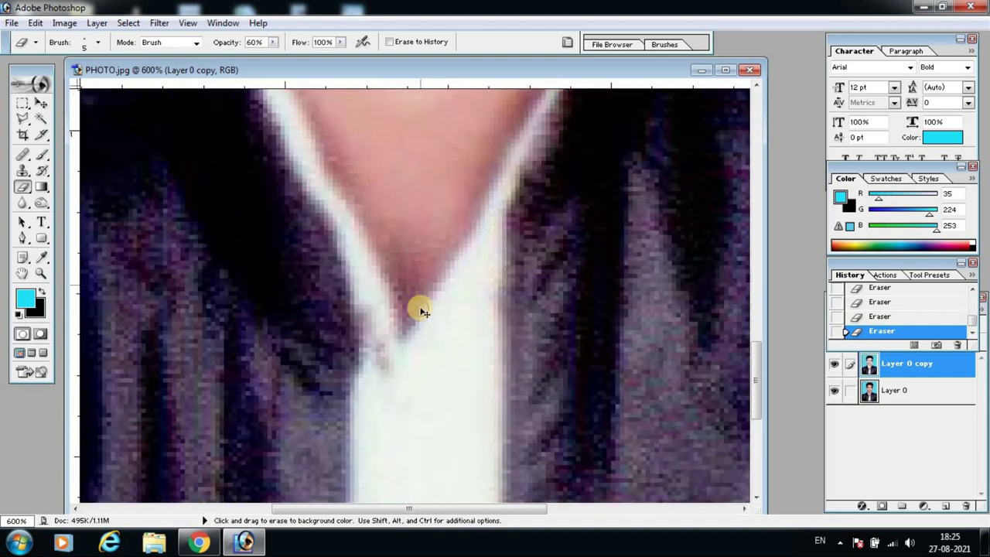
key("ctrl+minus")
key("ctrl+minus")
key("ctrl+minus")
Enlarge the Eraser brush and make one long erase stroke across the lower portrait
scroll(572, 322, "down", 2)
scroll(573, 322, "down", 1)
key("bracketright")
key("bracketright")
key("bracketright")
key("bracketright")
key("bracketright")
key("bracketright")
key("bracketright")
mouse_move(698, 281)
left_mouse_down()
mouse_move(634, 420)
mouse_move(585, 379)
mouse_move(550, 254)
mouse_move(524, 360)
mouse_move(524, 453)
mouse_move(491, 227)
mouse_move(367, 389)
mouse_move(314, 266)
mouse_move(276, 427)
mouse_move(243, 194)
mouse_move(225, 420)
mouse_move(198, 203)
mouse_move(124, 186)
mouse_move(115, 232)
mouse_move(143, 498)
mouse_move(454, 379)
mouse_move(309, 243)
mouse_move(294, 165)
mouse_move(362, 355)
left_mouse_up()
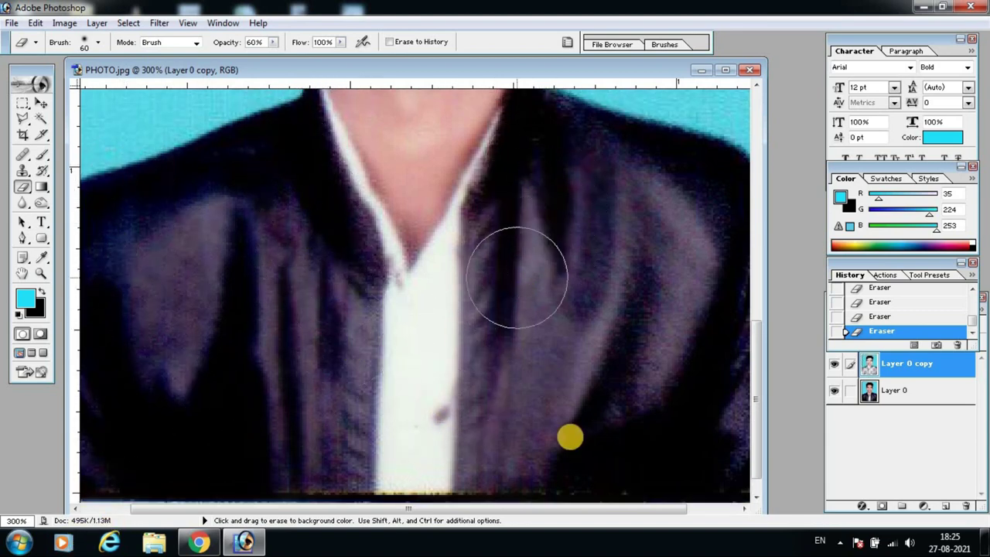
scroll(570, 435, "up", 3)
scroll(570, 435, "up", 3)
scroll(570, 435, "up", 2)
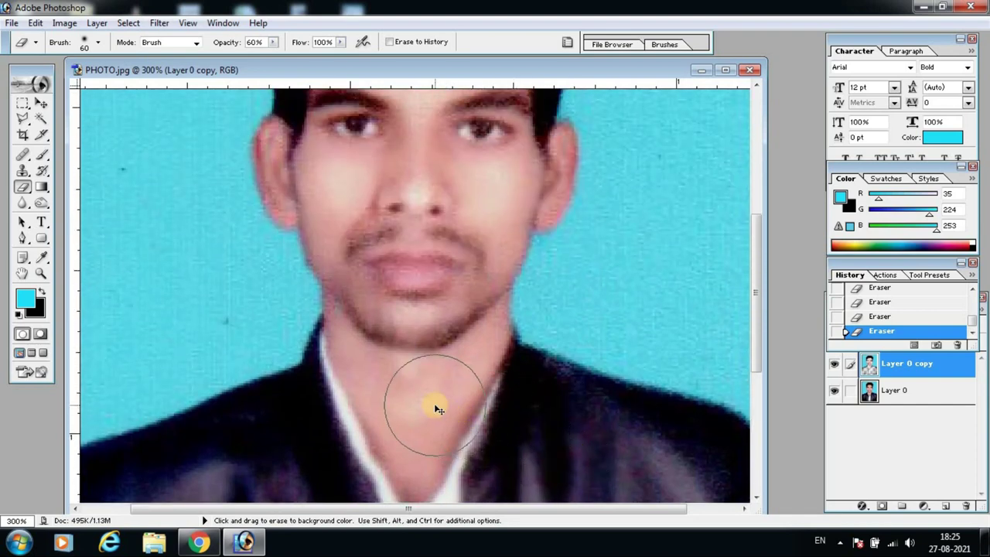
scroll(437, 408, "up", 2)
scroll(435, 404, "up", 2)
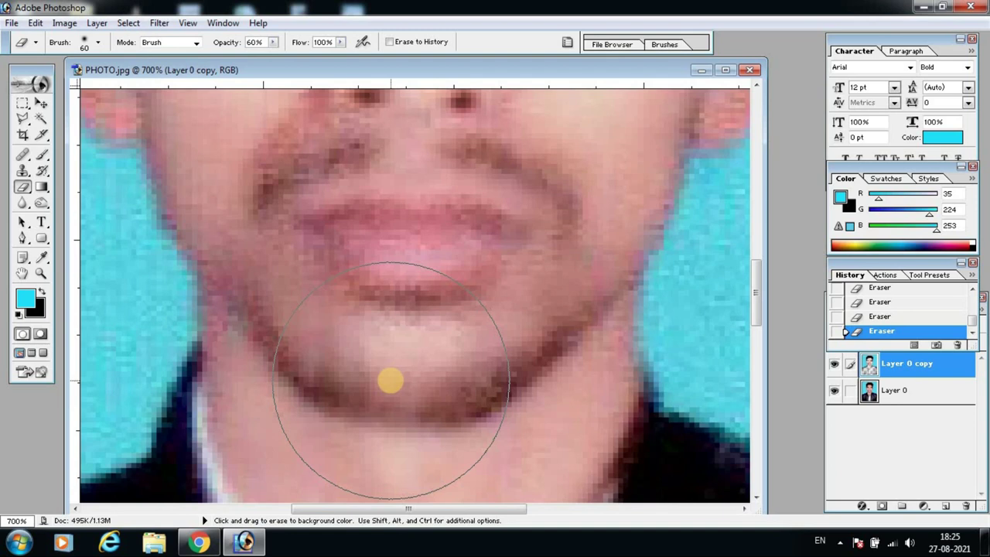
Shrink the brush from 60 to 40 and erase from right cheek to below the lip and jaw
key("bracketleft")
key("bracketleft")
key("bracketleft")
key("bracketleft")
key("bracketleft")
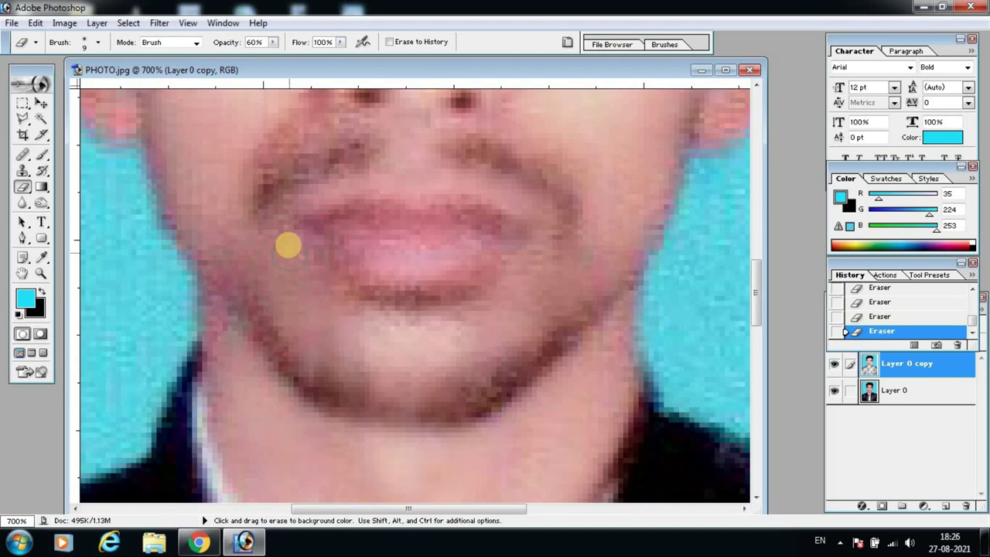
left_click_drag(571, 241, 420, 313)
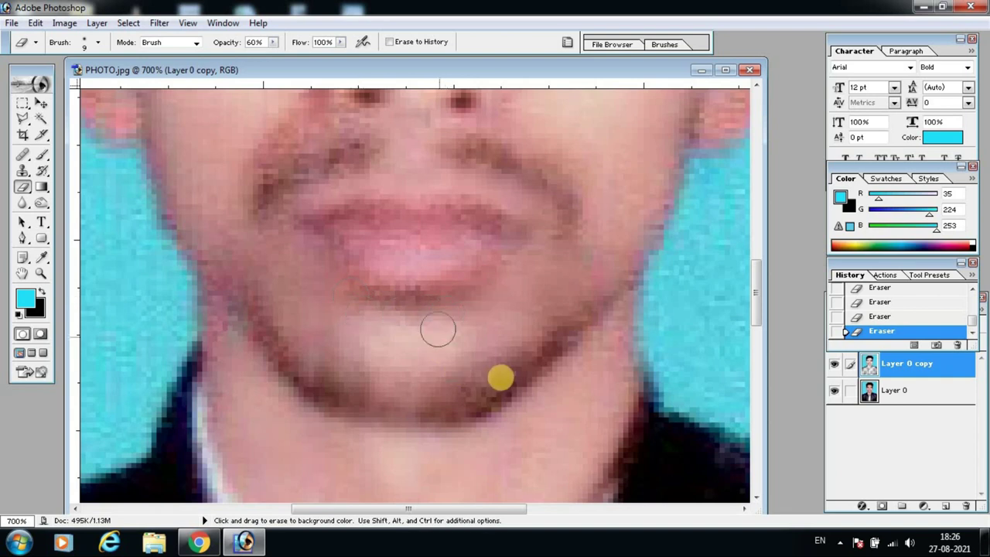
scroll(480, 363, "up", 2)
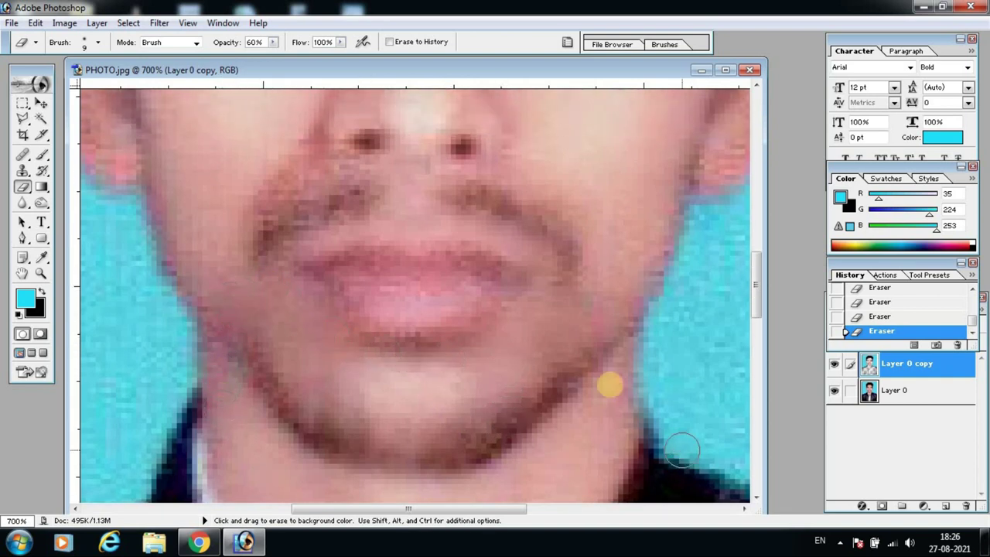
left_click_drag(608, 376, 609, 430)
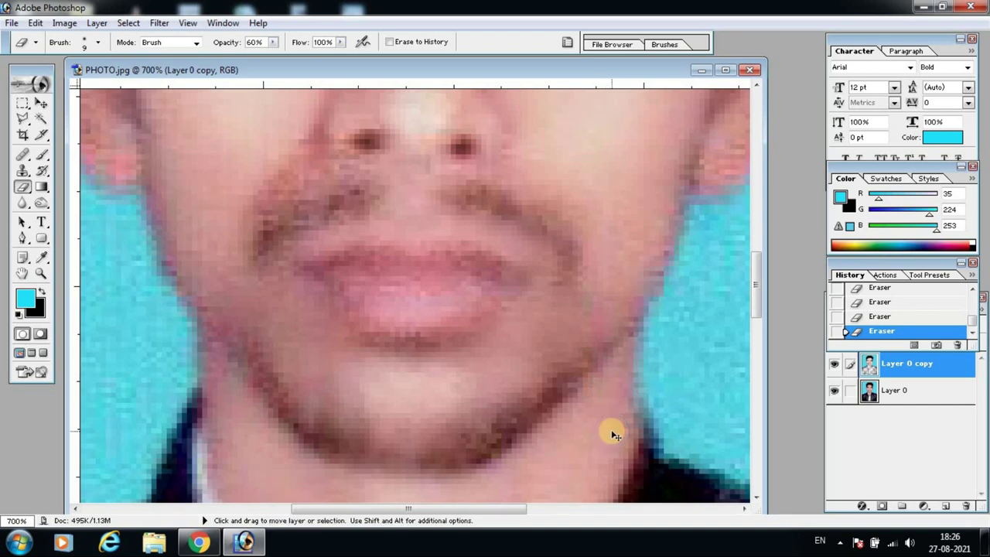
Link Layer 0 with Layer 0 copy and merge them into one layer with Ctrl+E
key("ctrl+minus")
key("ctrl+minus")
key("ctrl+minus")
key("ctrl+minus")
key("ctrl+minus")
key("ctrl+minus")
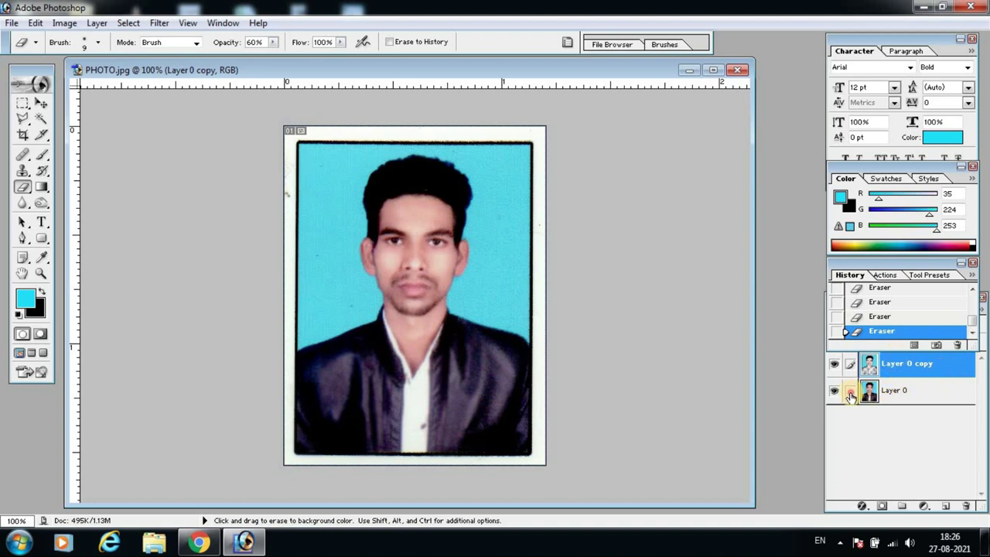
left_click(850, 393)
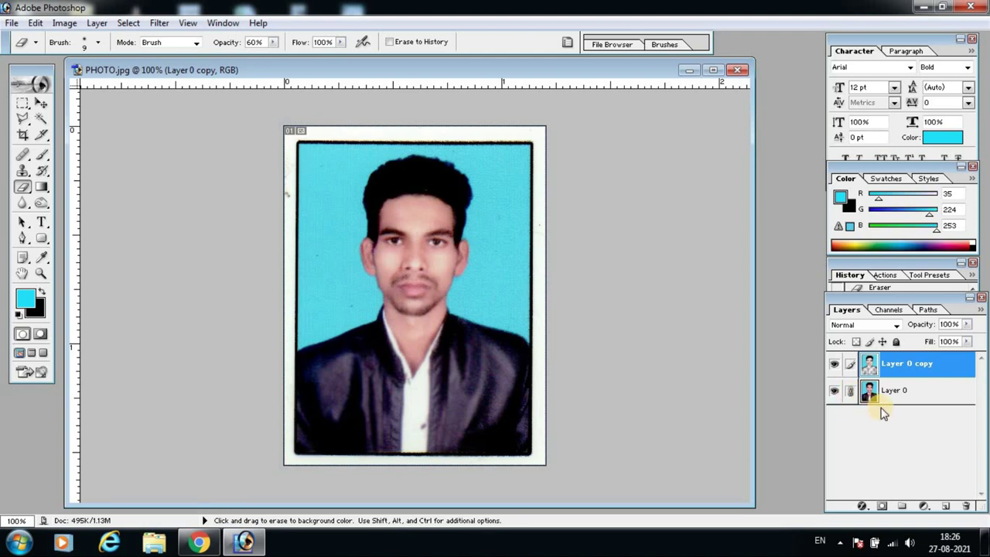
key("ctrl+e")
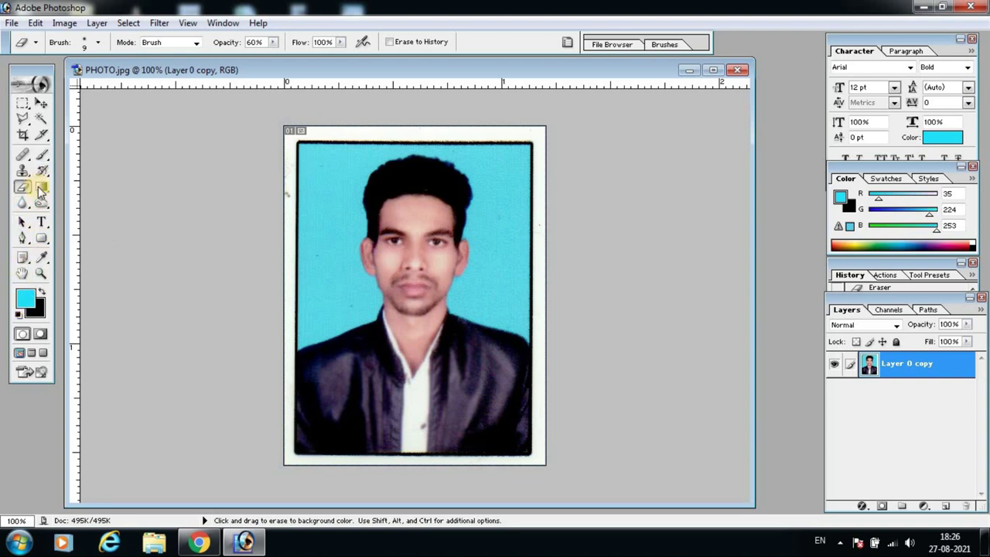
left_click(39, 121)
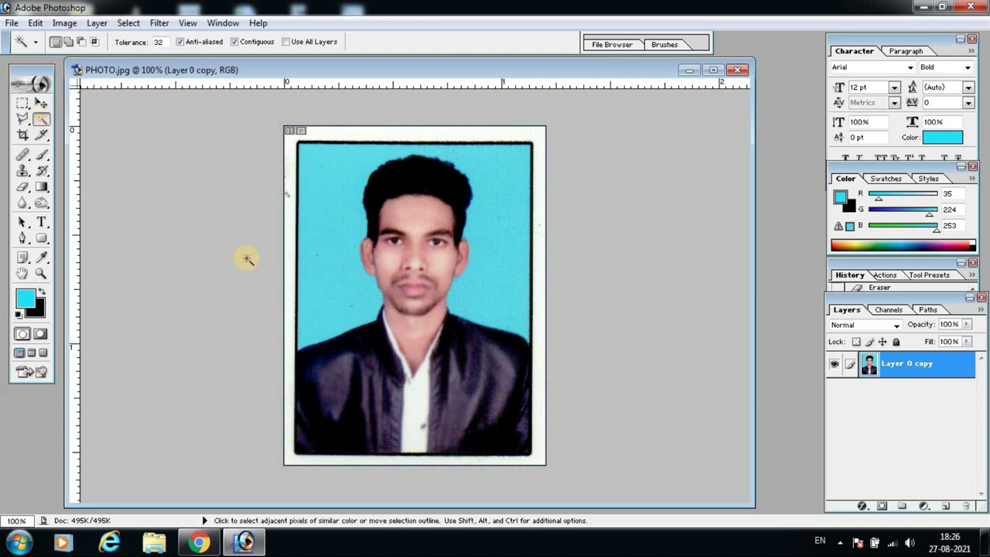
Magic Wand-select the background and set the foreground colour to light blue (R86 G229 B250)
left_click(328, 209)
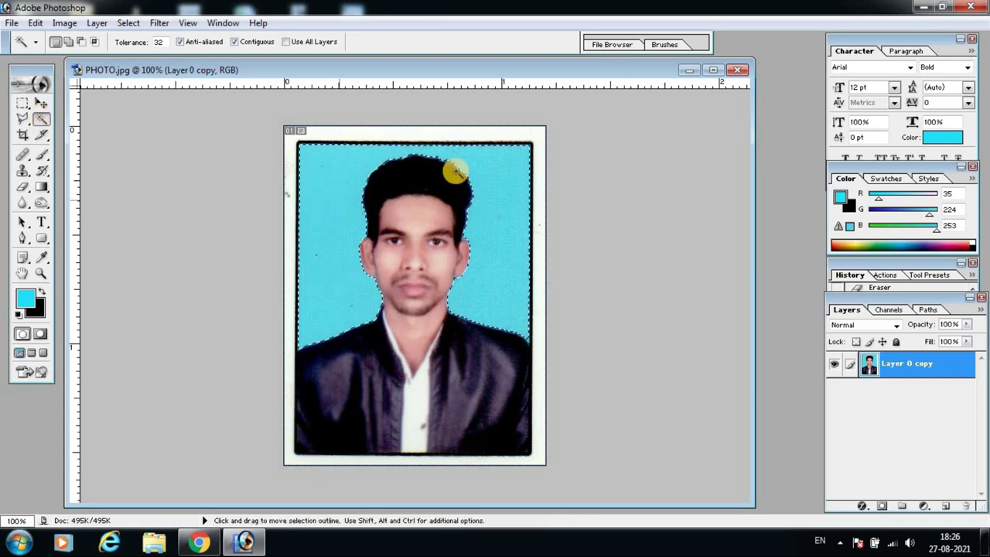
left_click(27, 299)
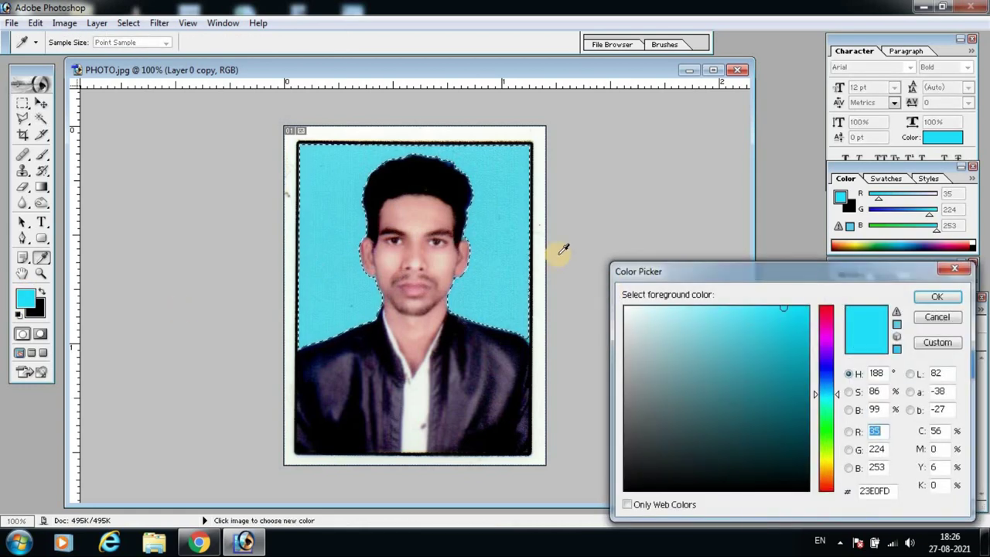
left_click(499, 213)
left_click(745, 309)
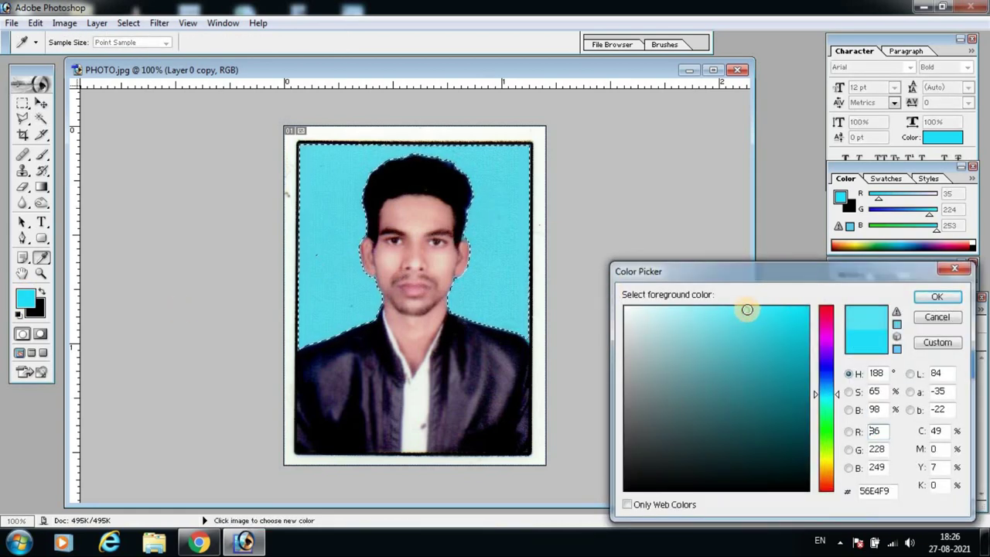
left_click(938, 297)
key("w")
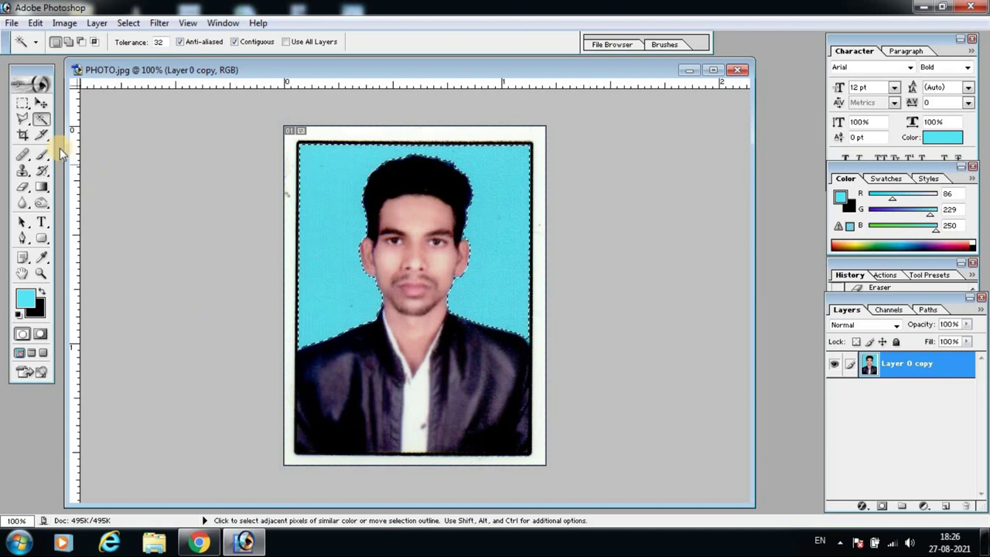
Paint the selected background with the light blue brush, then deselect with Ctrl+D
left_click(42, 154)
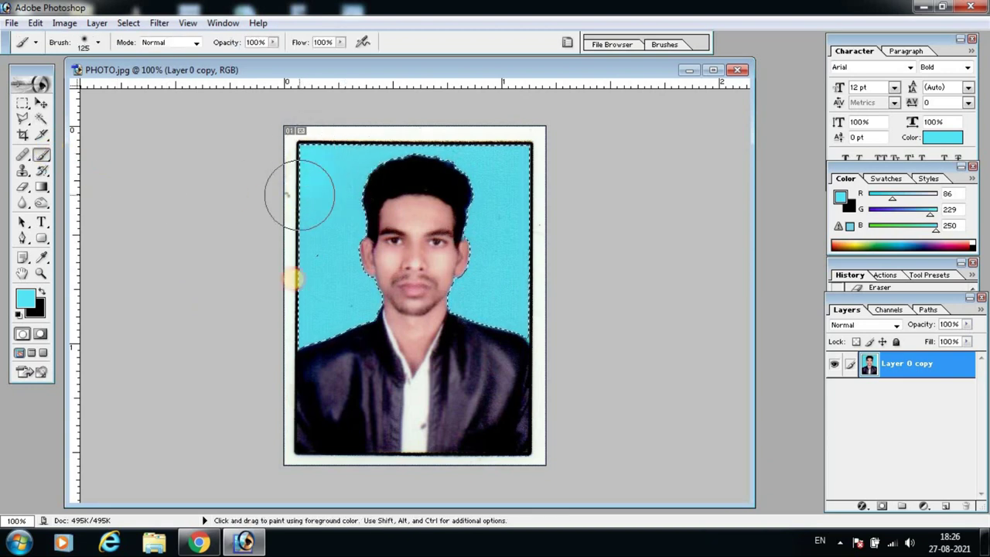
key("ctrl+z")
left_click(354, 312)
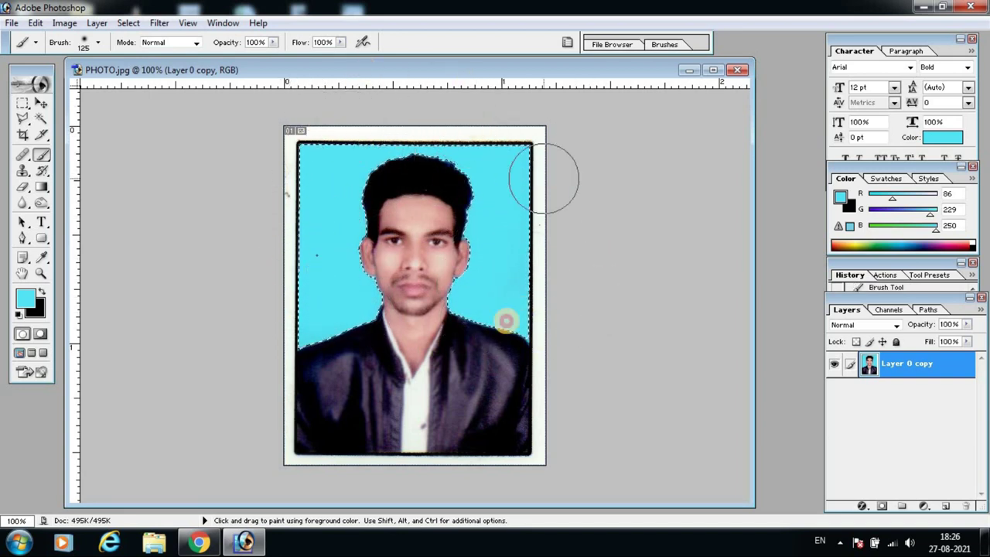
key("ctrl")
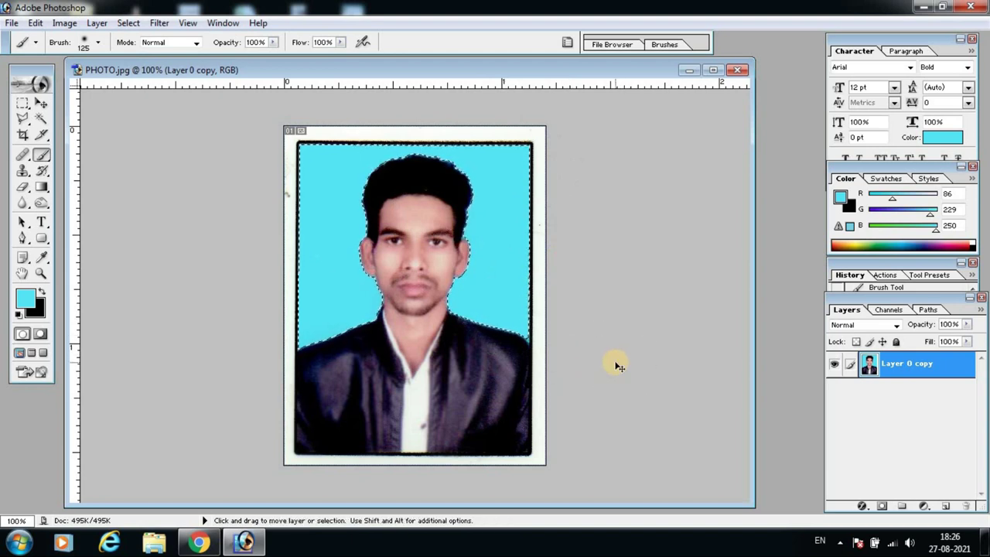
key("ctrl+d")
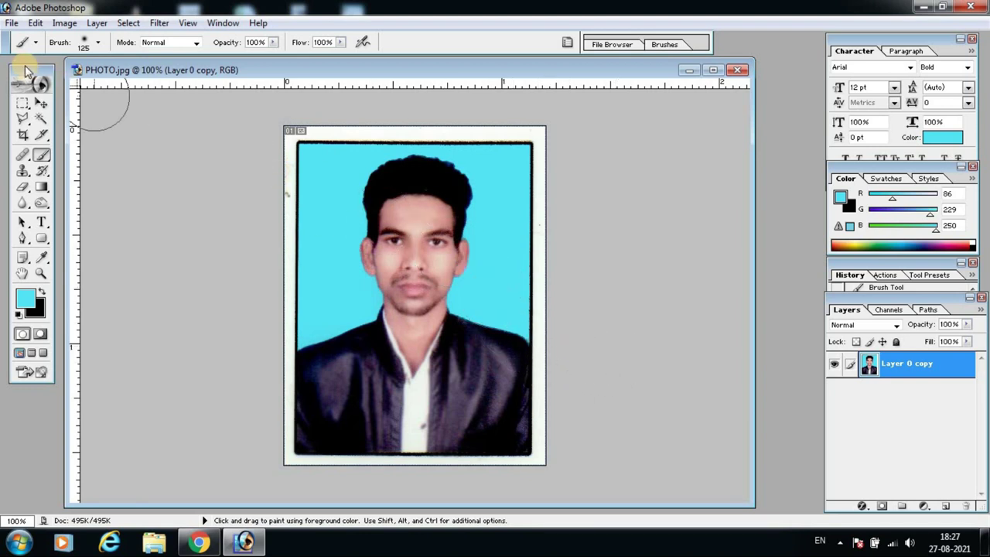
Resize the image to 1.2 × 1.5 inches at 300 pixels/inch (360 × 450 px)
left_click_drag(67, 57, 446, 96)
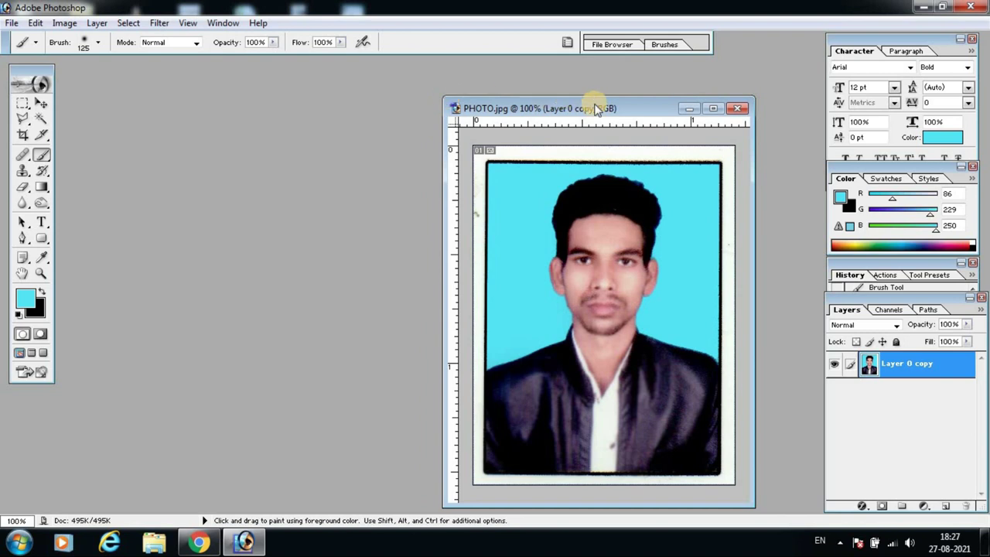
right_click(592, 110)
right_click(573, 107)
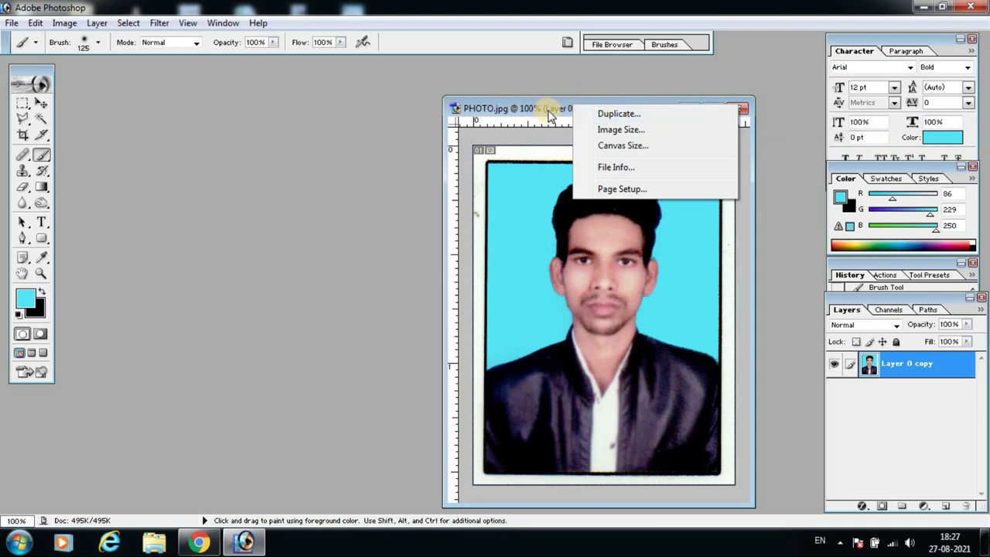
left_click(617, 131)
left_click_drag(545, 126, 357, 107)
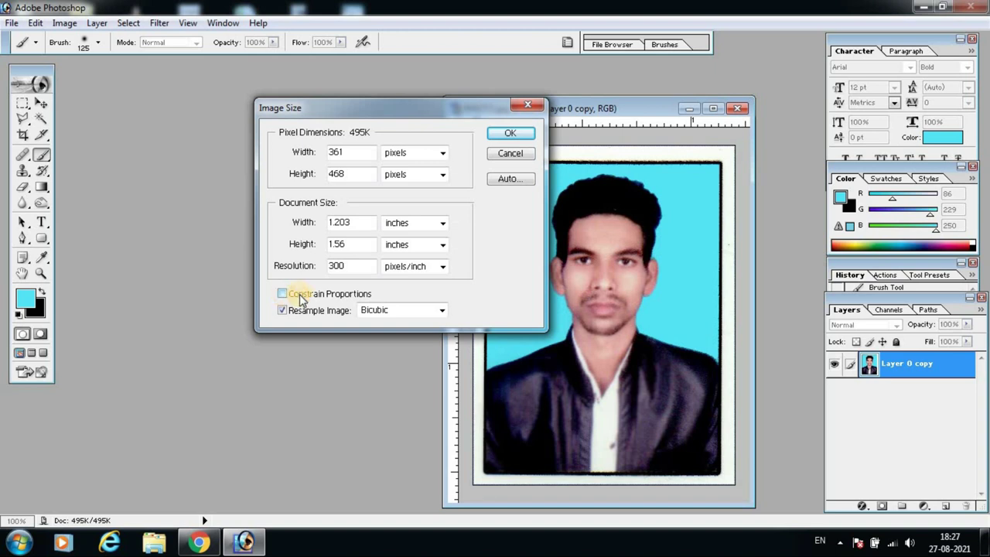
left_click_drag(357, 224, 262, 219)
type("1.2")
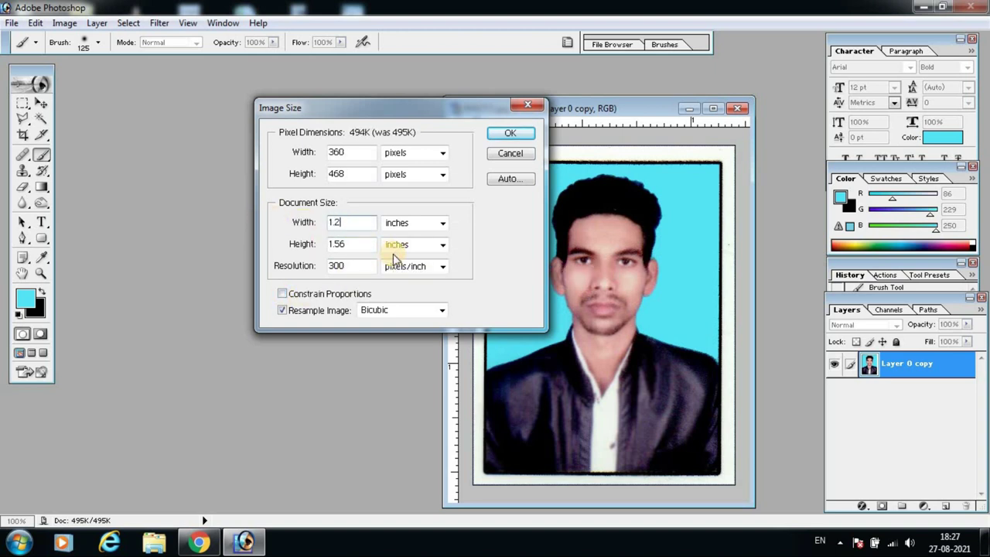
left_click(354, 241)
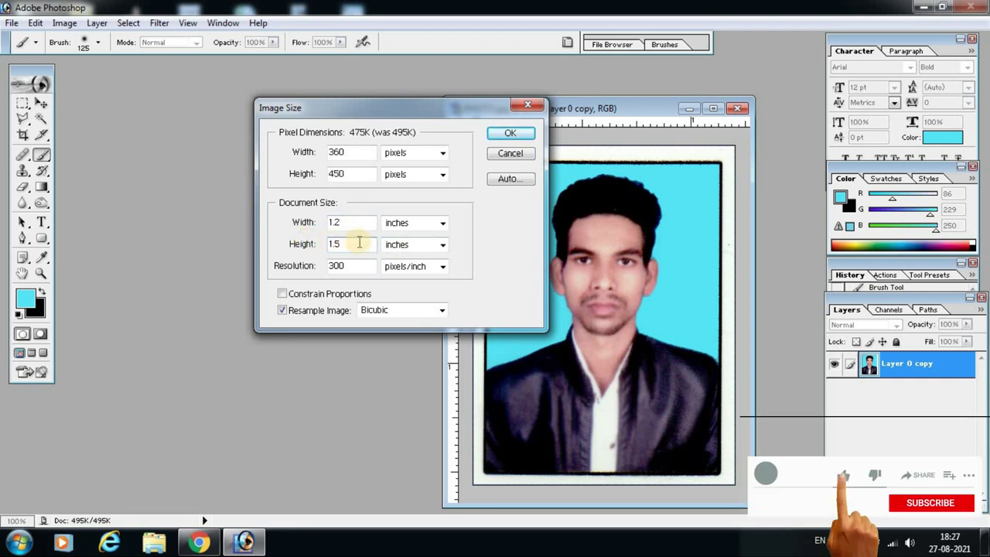
left_click(507, 133)
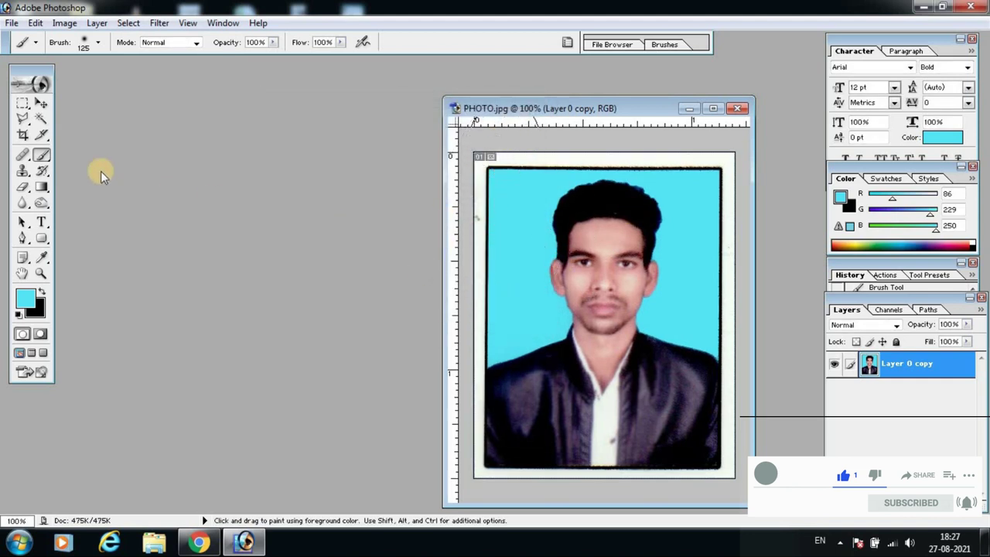
left_click(46, 104)
Create a new 5×7 inch, 300 ppi document and drag the passport photo onto it
left_click(8, 23)
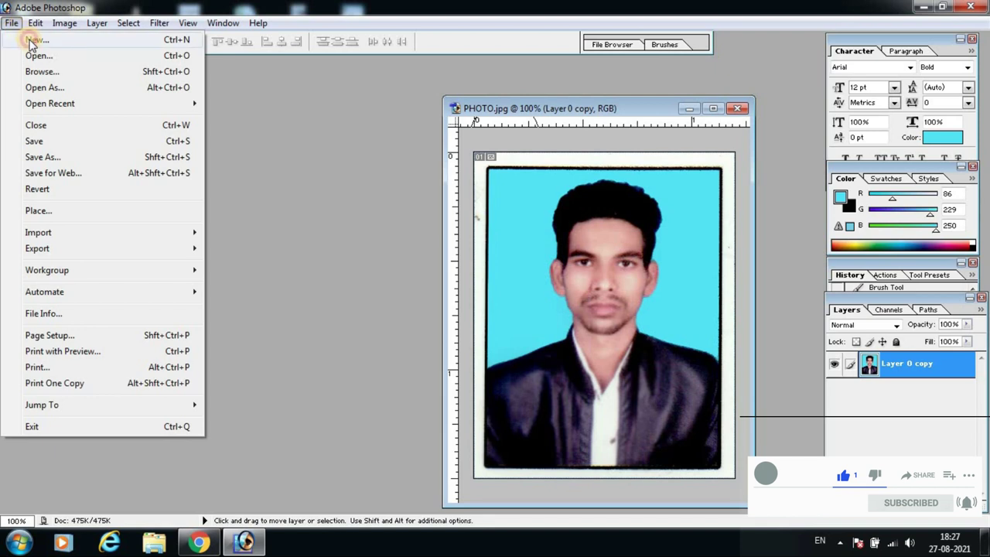
left_click(30, 39)
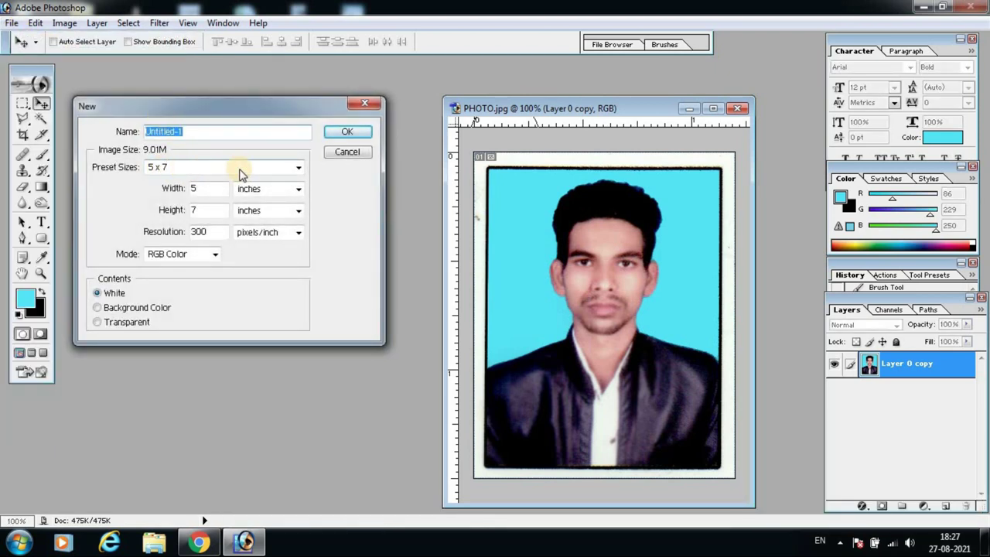
left_click(350, 133)
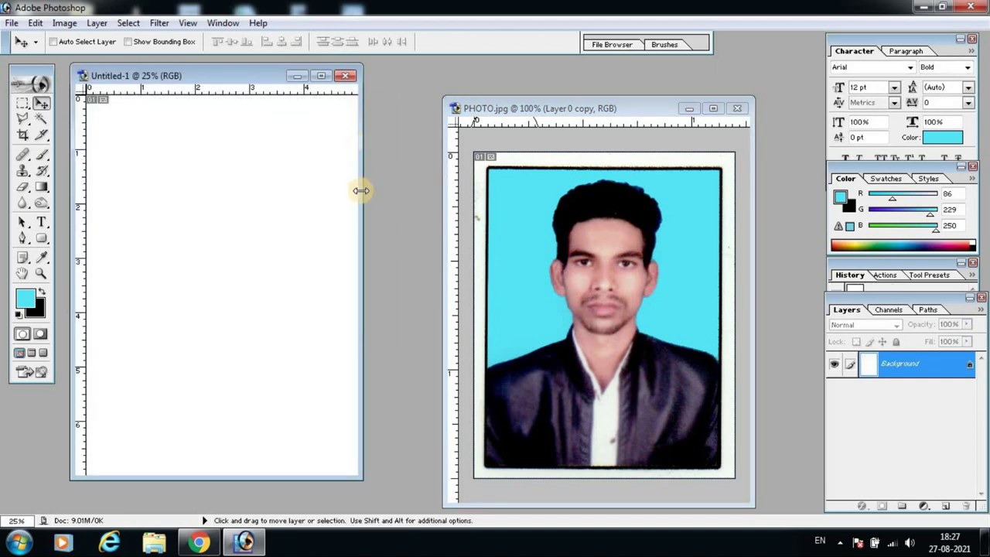
left_click_drag(396, 198, 407, 201)
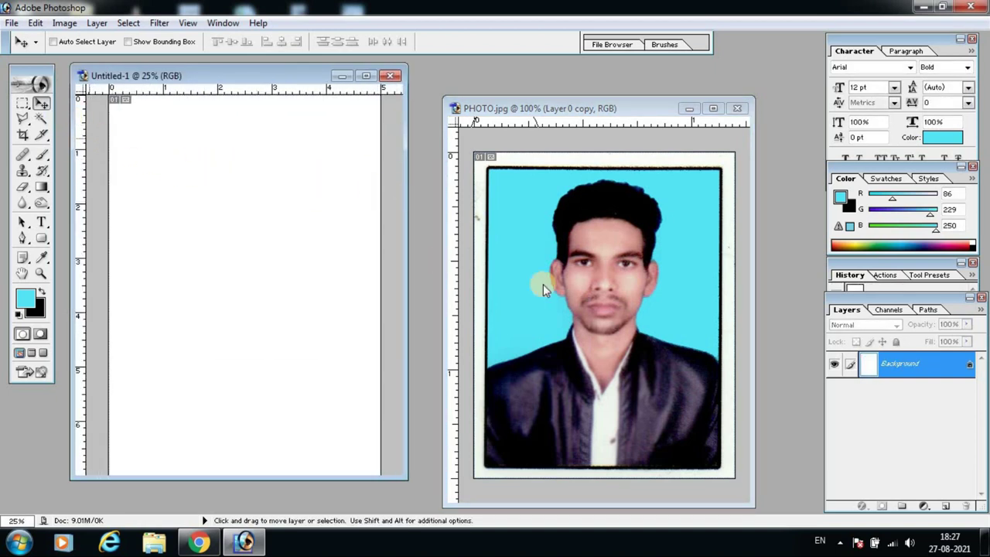
left_click(563, 291)
left_click_drag(652, 235, 241, 195)
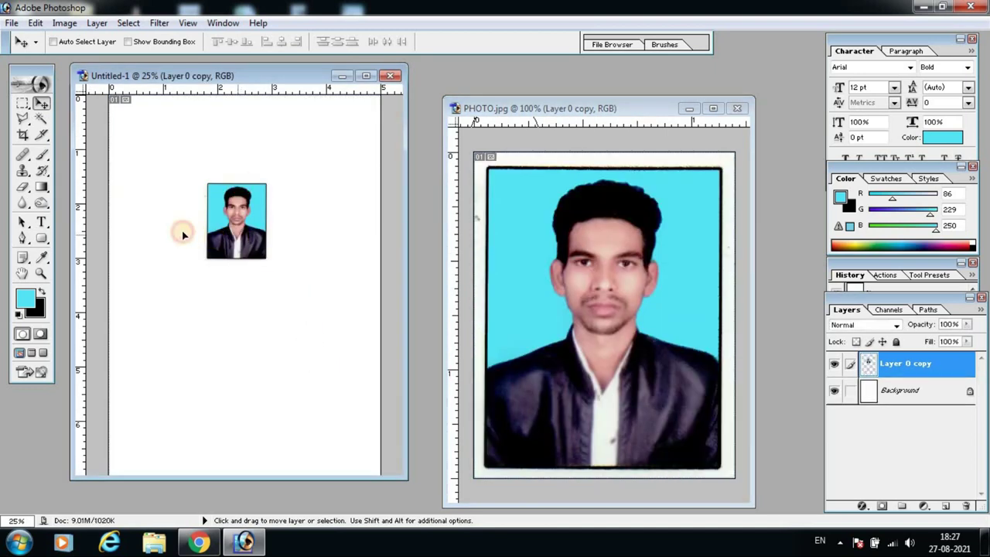
Build and align a top row of three photo copies across the page
left_click_drag(239, 237, 157, 172)
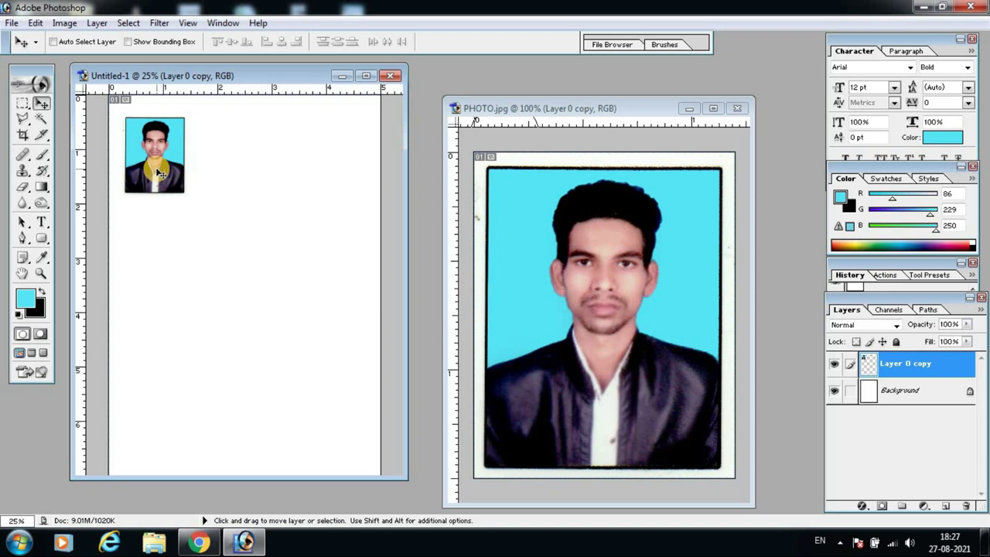
left_click_drag(157, 172, 236, 155, "alt")
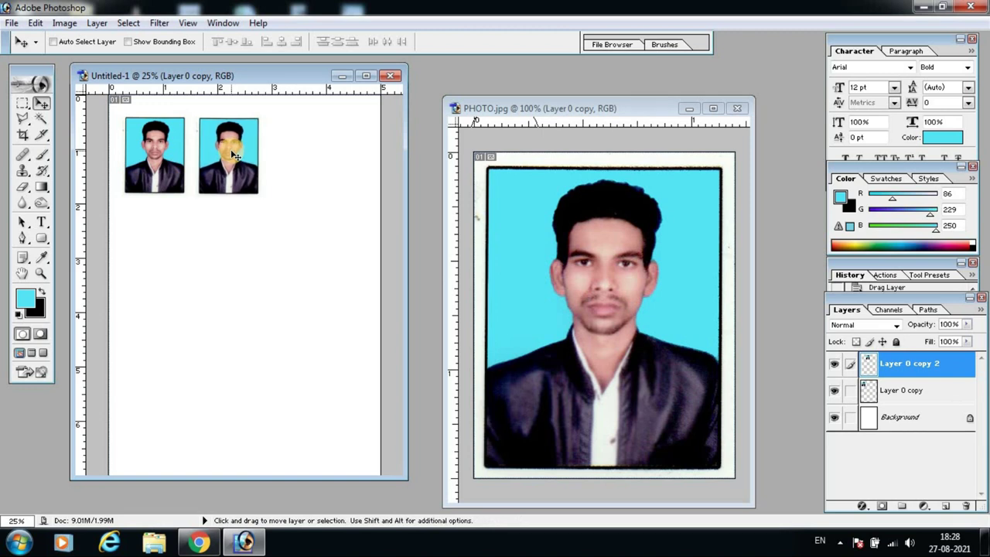
left_click_drag(234, 155, 320, 147)
right_click(243, 152)
left_click(246, 158)
left_click_drag(245, 158, 250, 158)
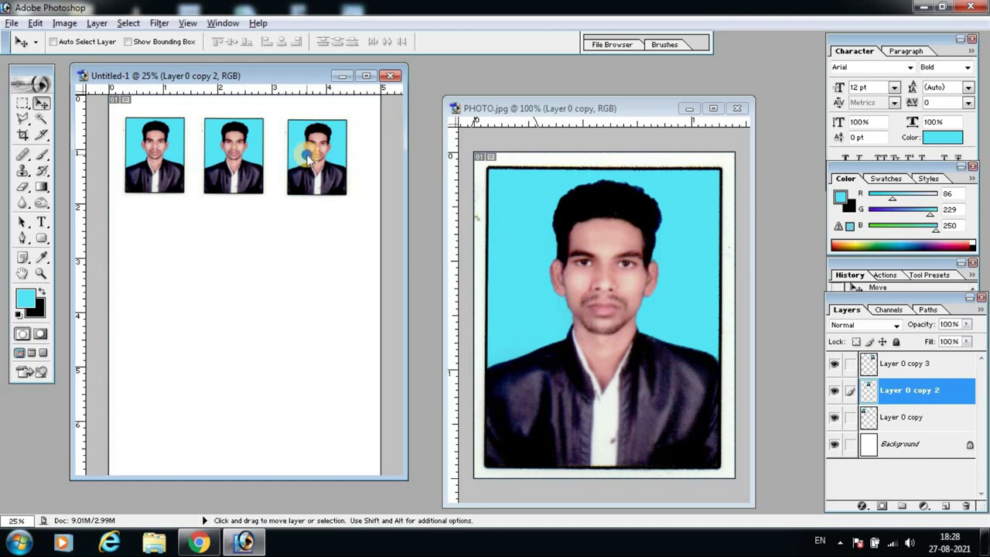
right_click(304, 147)
left_click(321, 161)
key("Left")
key("Left")
key("Left")
key("Left")
key("Left")
key("Left")
key("Left")
key("Left")
key("Left")
key("Up")
key("Up")
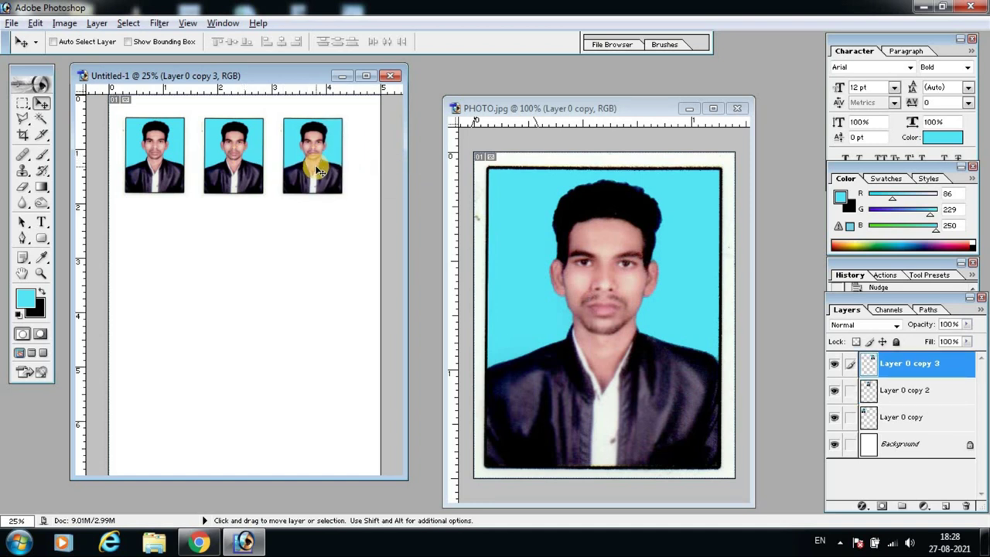
Copy the photo into a second row of three, making six copies in total
left_click_drag(320, 146, 162, 238)
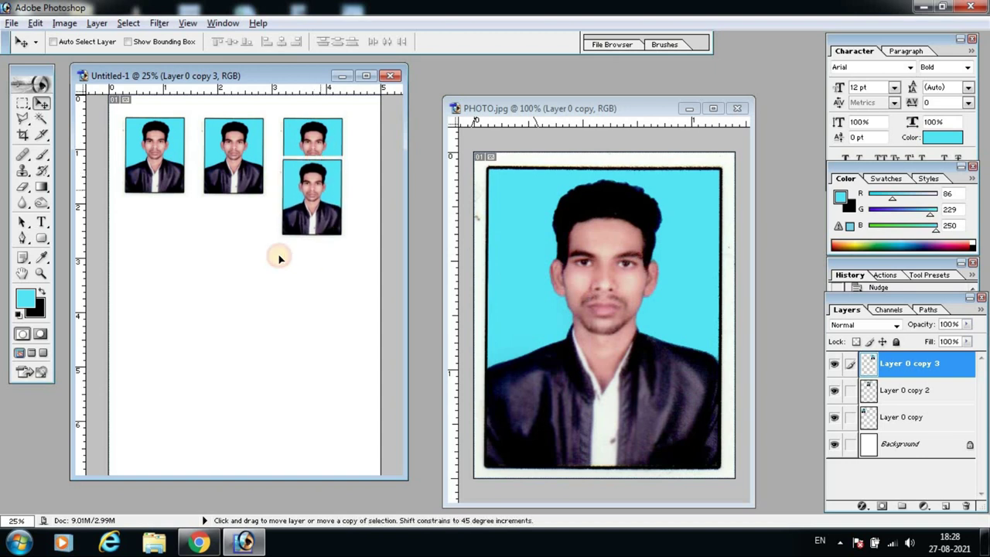
left_click_drag(163, 238, 324, 235)
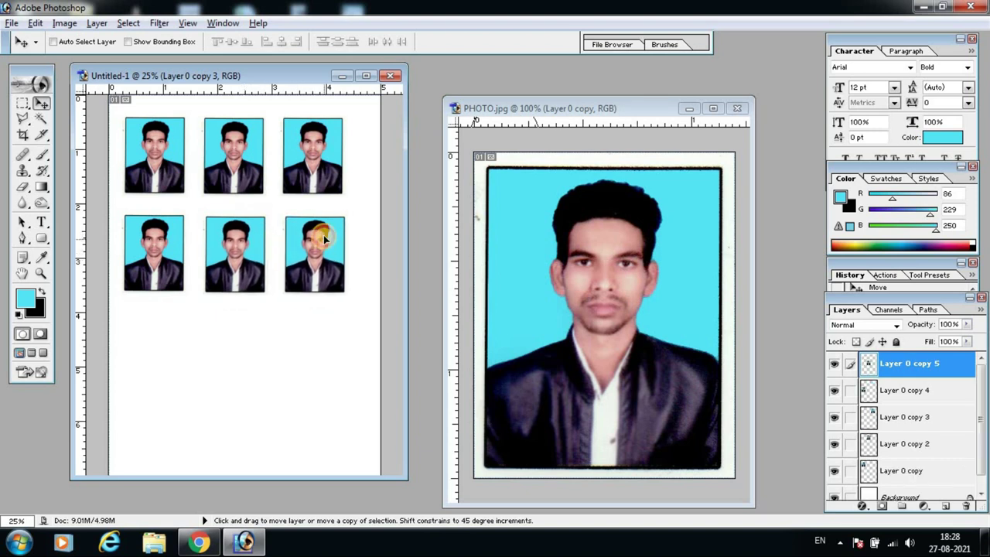
key("alt+Right")
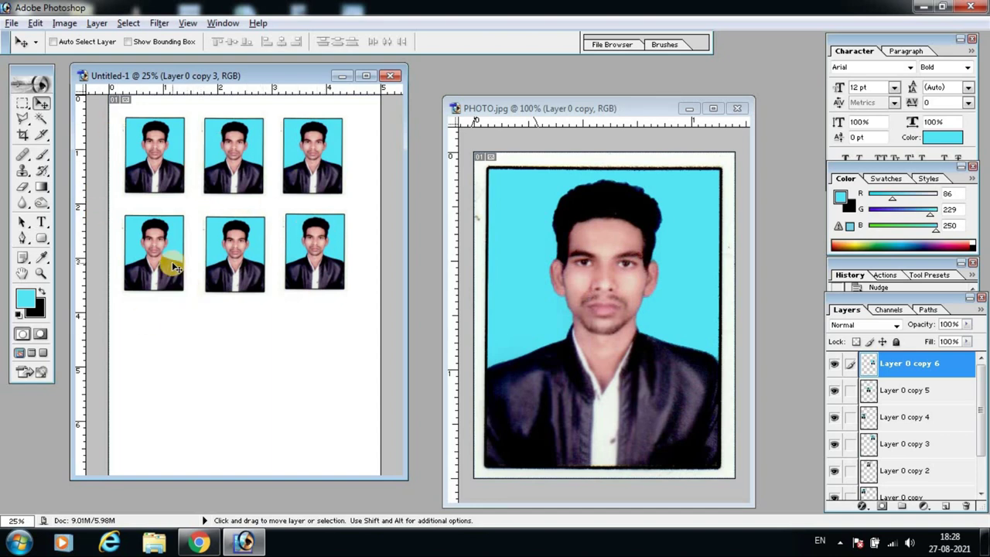
left_click(11, 24)
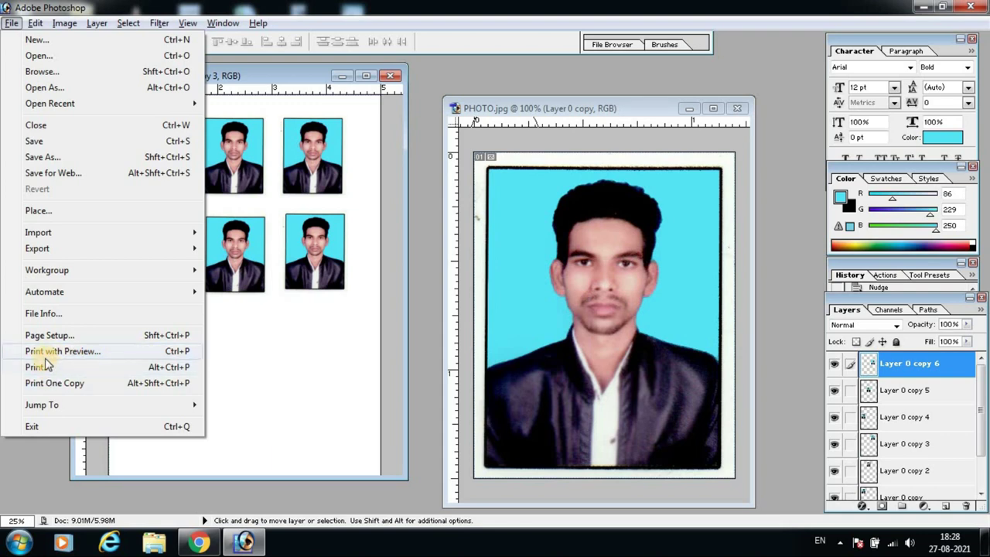
Open Print with Preview and reach the EPSON L380 printer properties
left_click(81, 355)
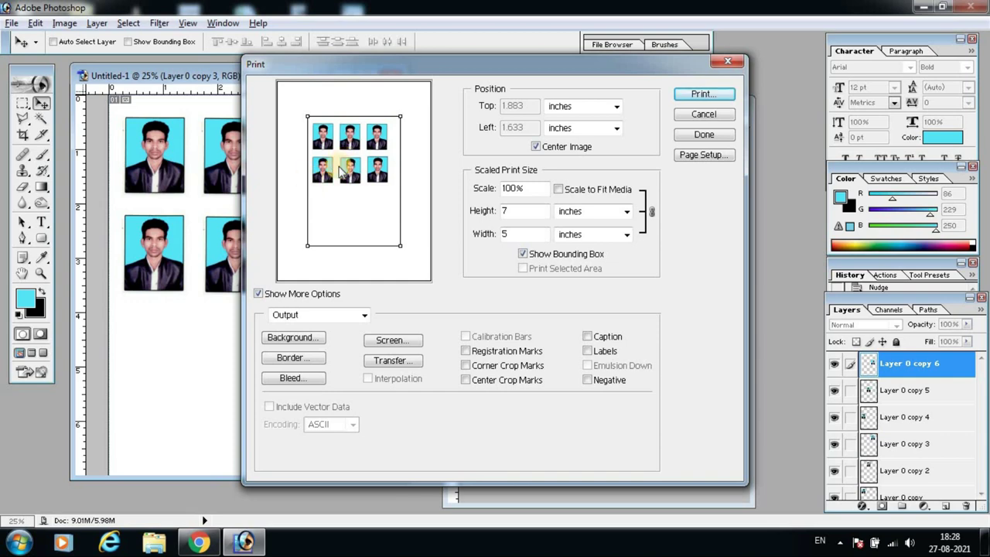
left_click(713, 96)
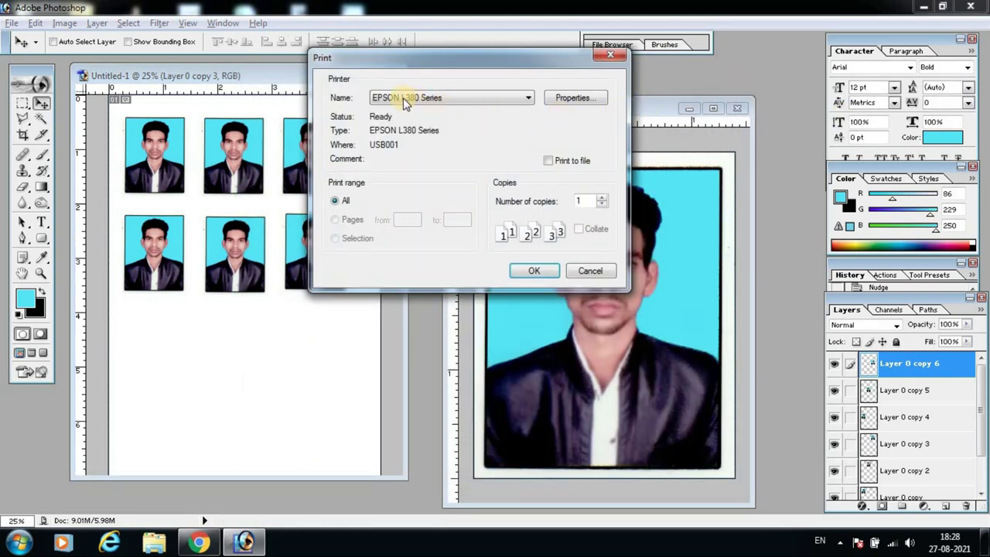
left_click(434, 98)
left_click(435, 98)
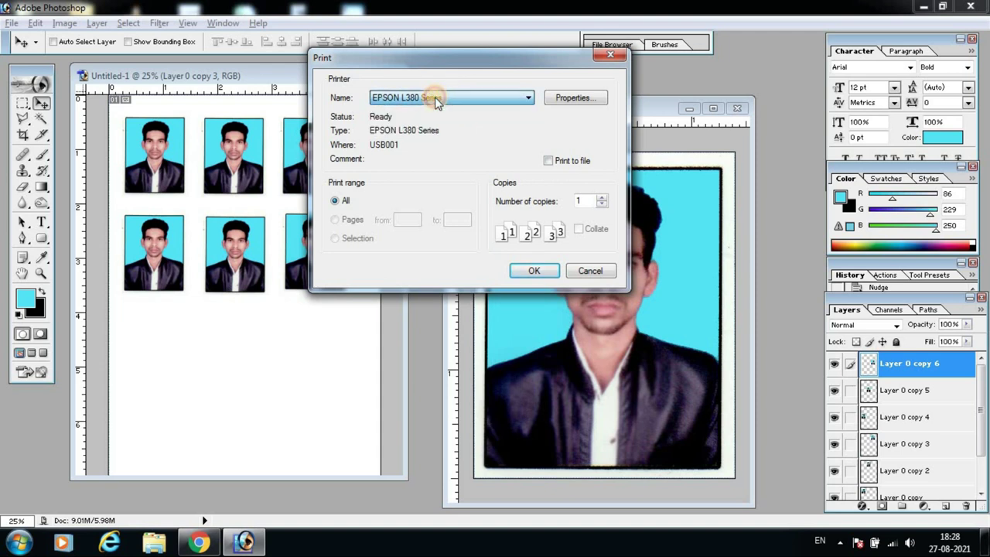
left_click(577, 99)
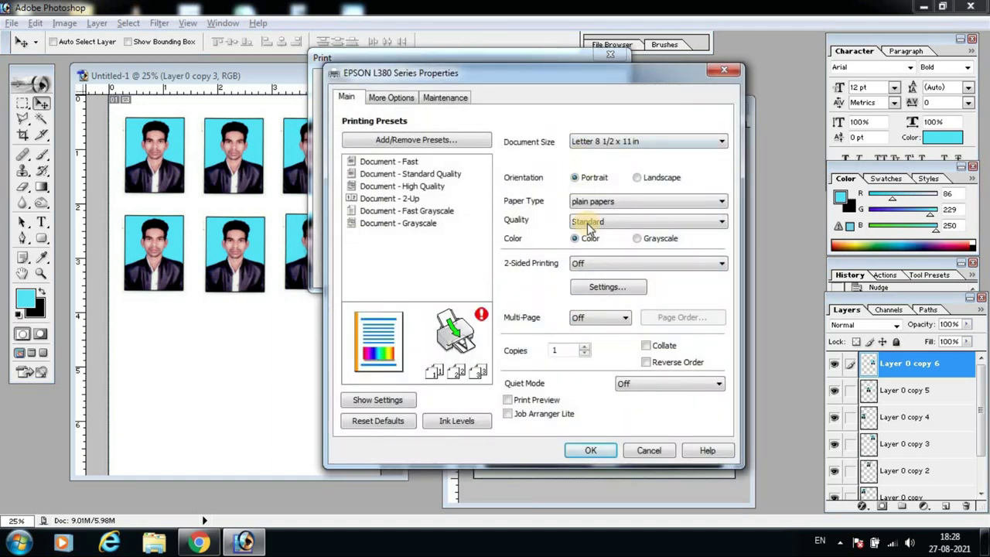
Set A4 paper size, High print quality and Epson Premium Glossy paper type
left_click(636, 141)
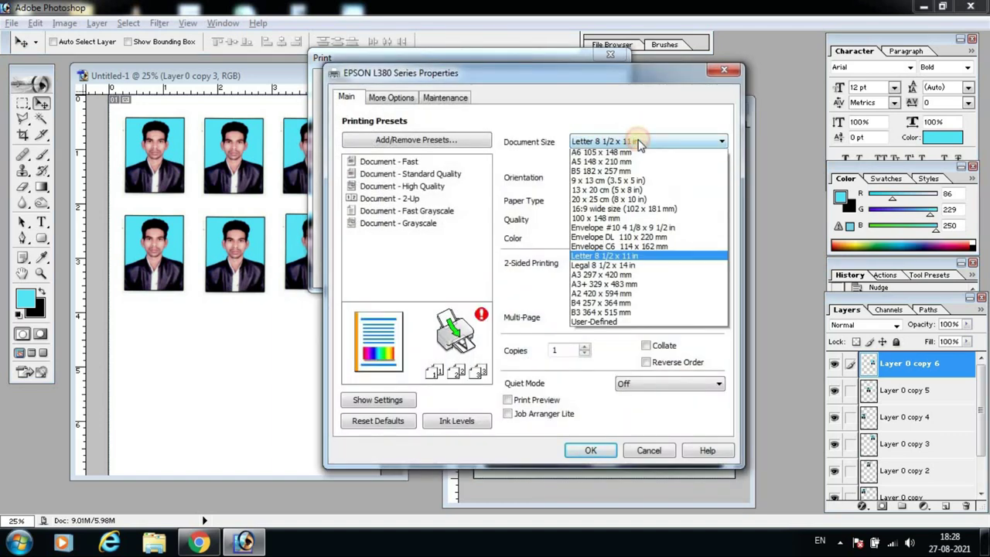
left_click(618, 155)
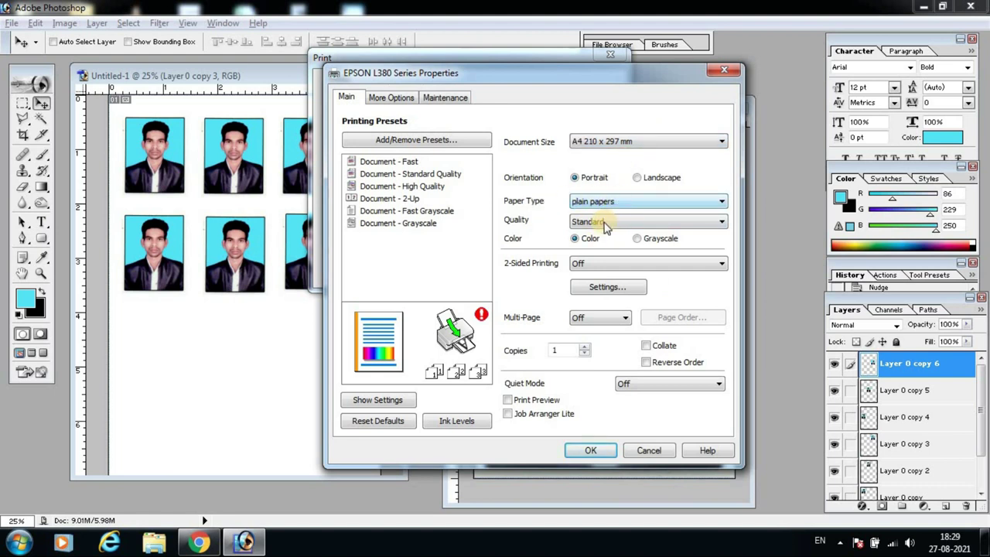
left_click(633, 224)
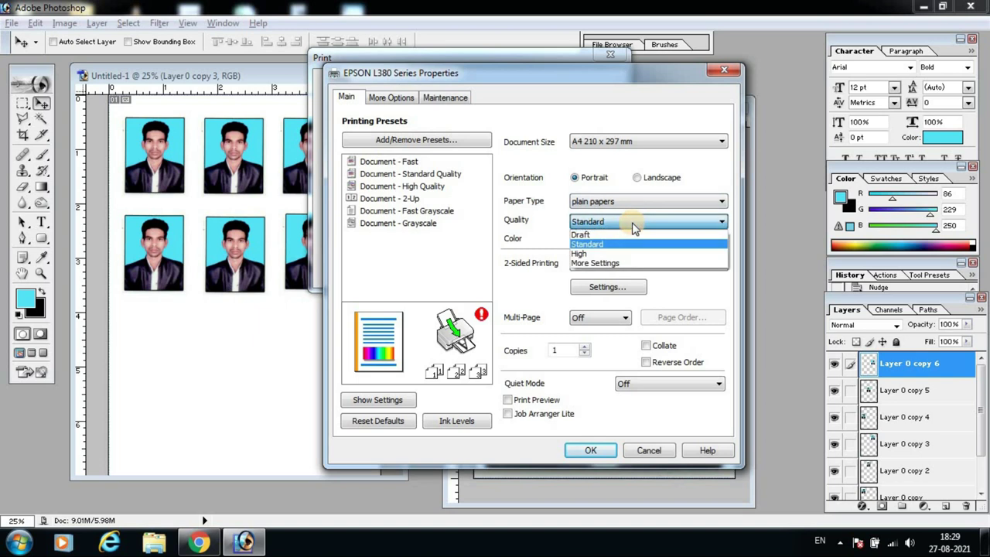
left_click(582, 253)
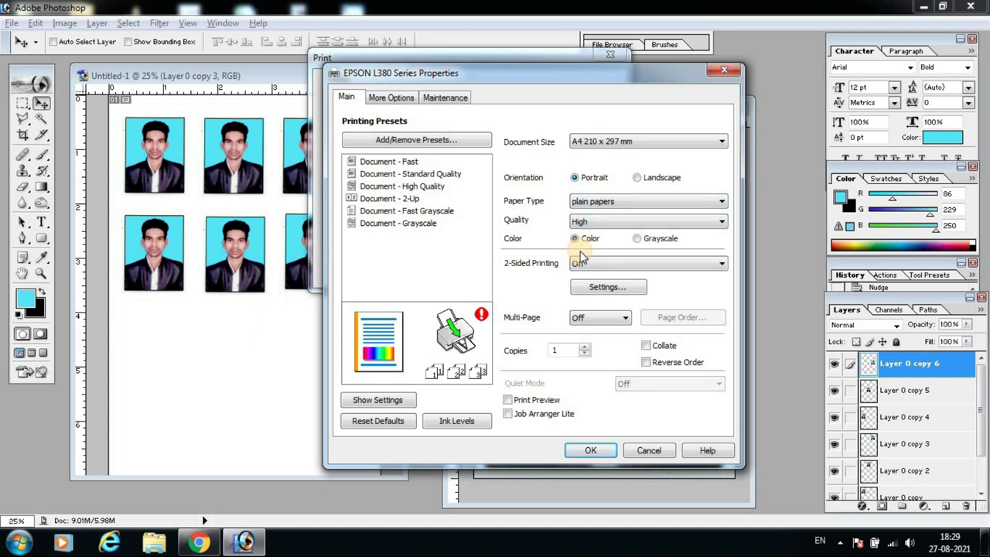
left_click(633, 203)
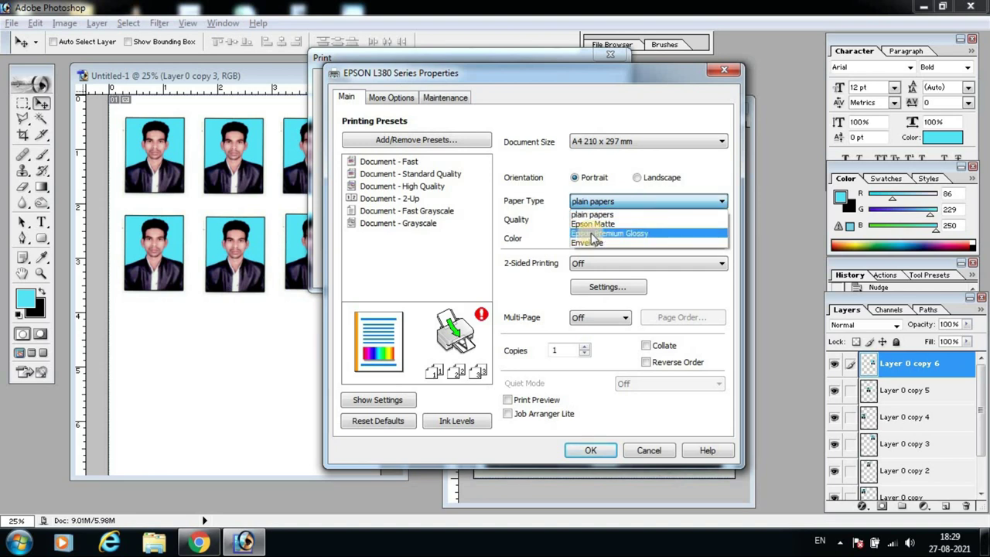
left_click(641, 233)
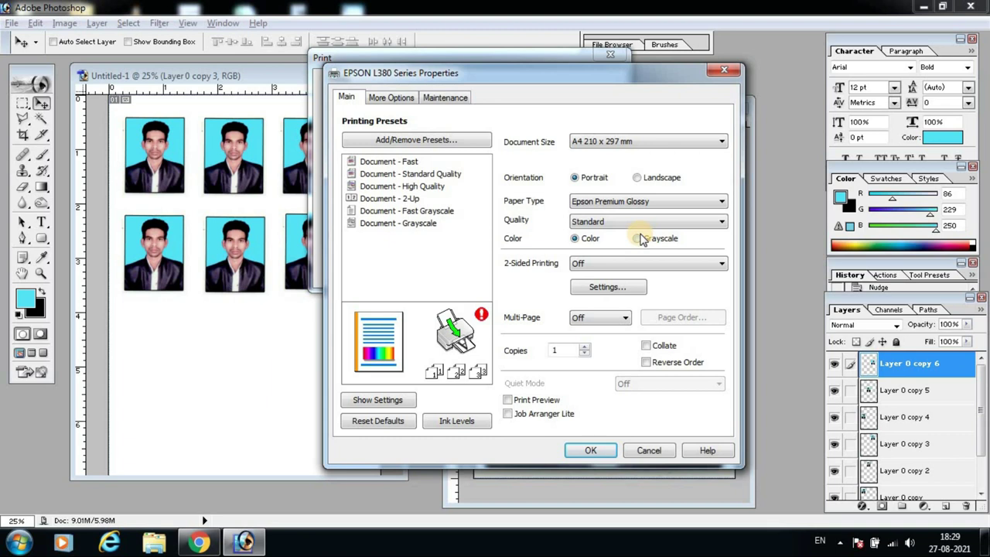